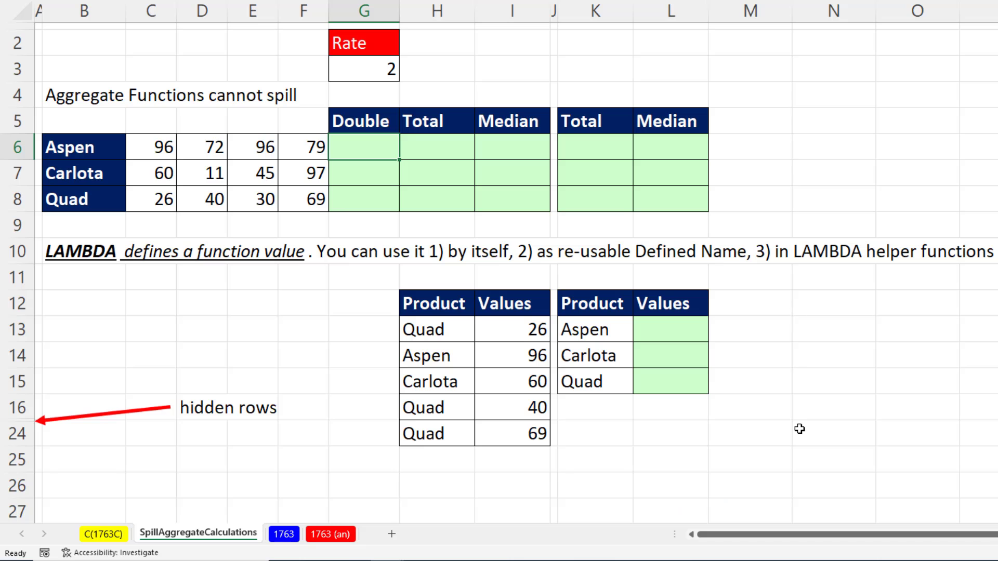
Step: Enter =F6:F8*G3 in G6 so the Double column spills 158, 194 and 138
{"action": "type", "text": "="}
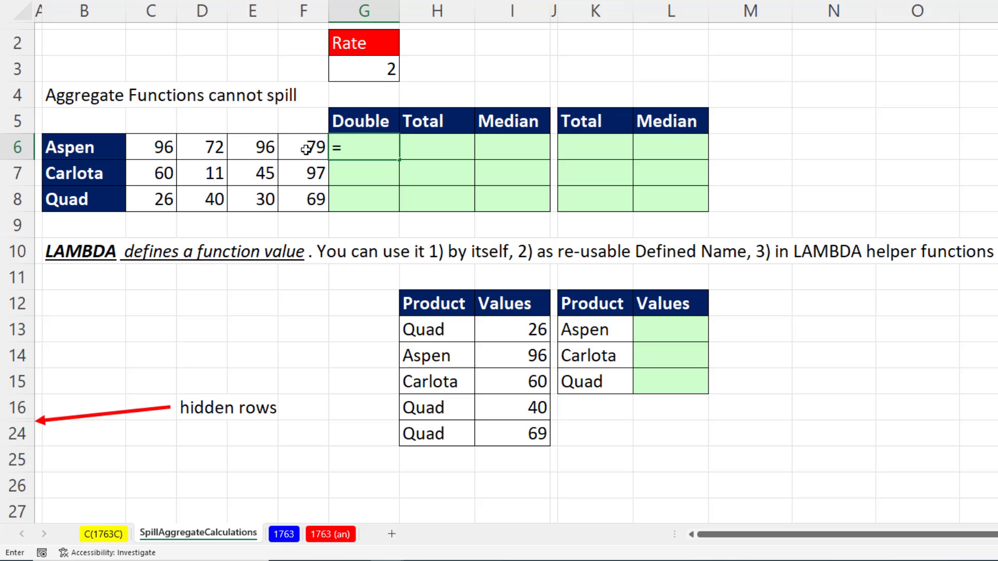
{"action": "left_click_drag", "start_coordinate": [308, 149], "coordinate": [301, 199]}
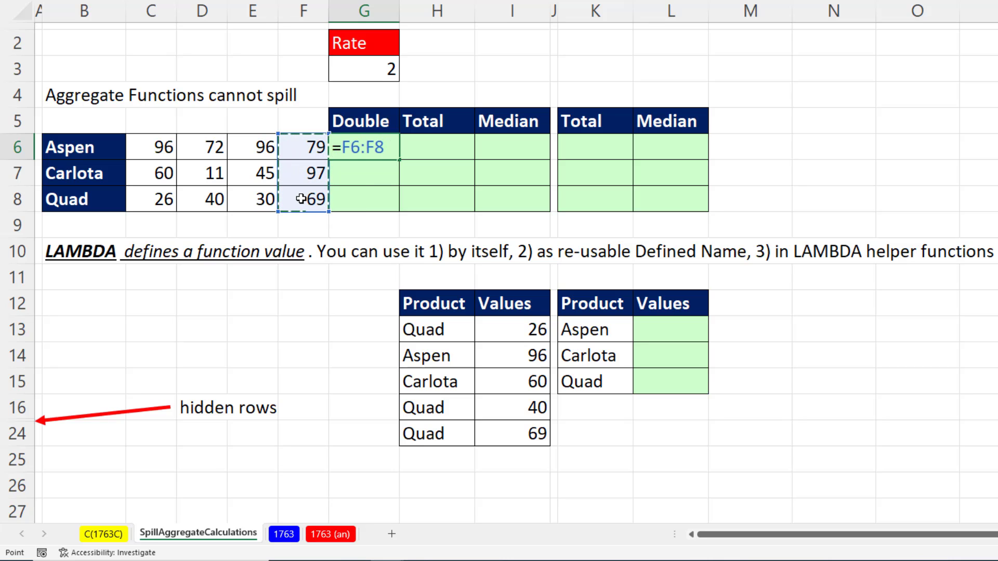
{"action": "type", "text": "*"}
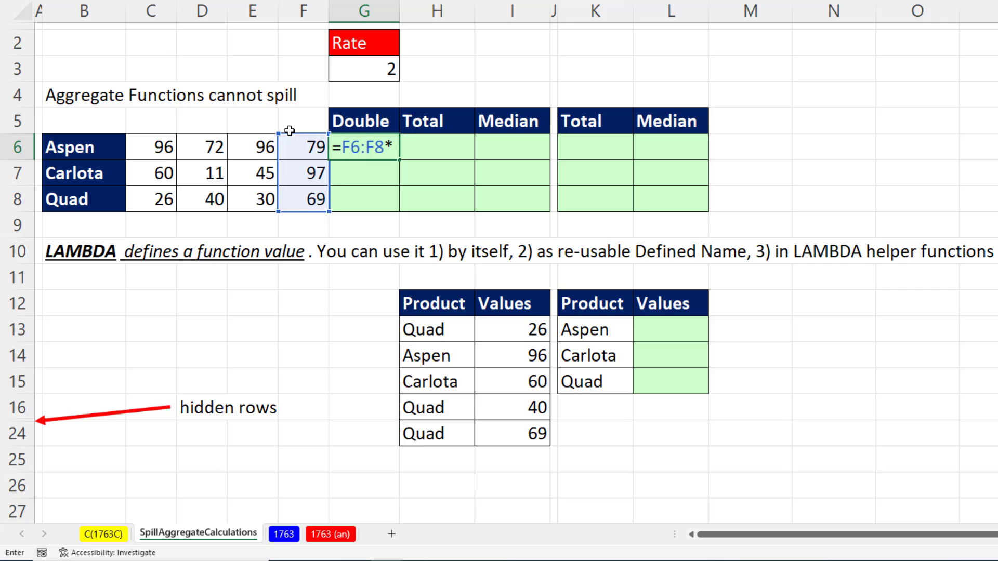
{"action": "left_click", "coordinate": [389, 67]}
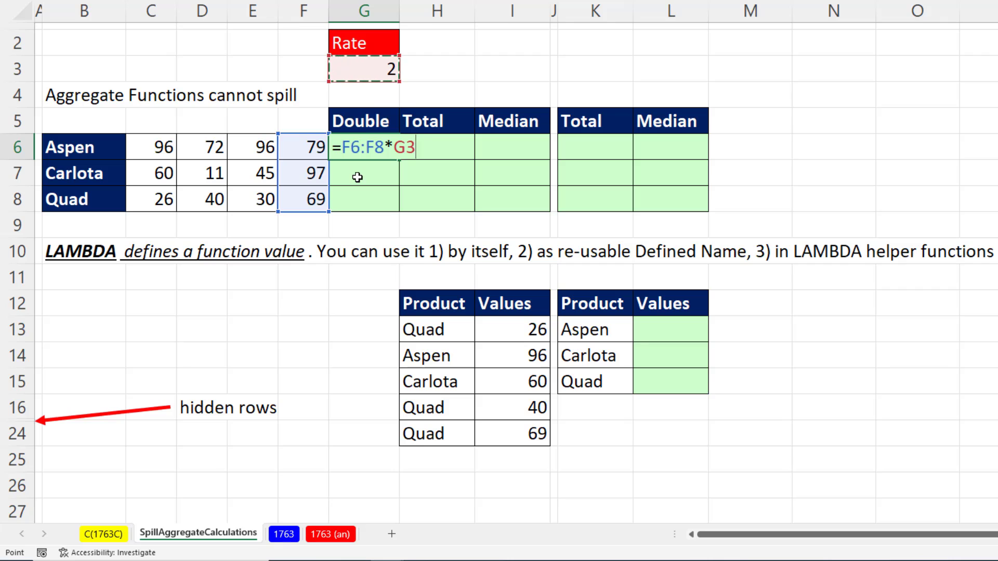
{"action": "key", "text": "Return"}
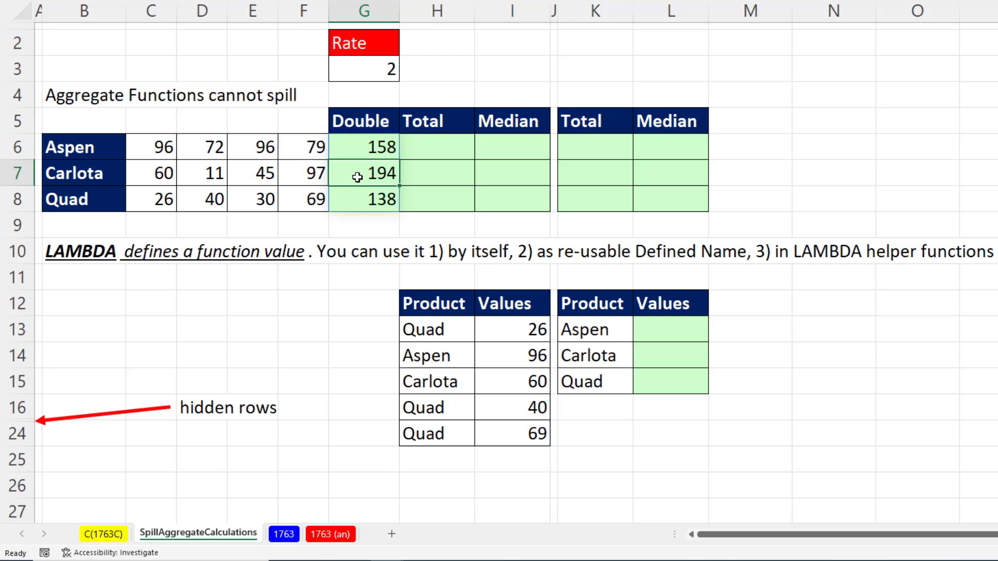
Step: Enter =SUMIFS(I13:I24,H13:H24,K13#) in L13 to spill totals 343, 213 and 165
{"action": "left_click", "coordinate": [647, 328]}
{"action": "type", "text": "=sumifs"}
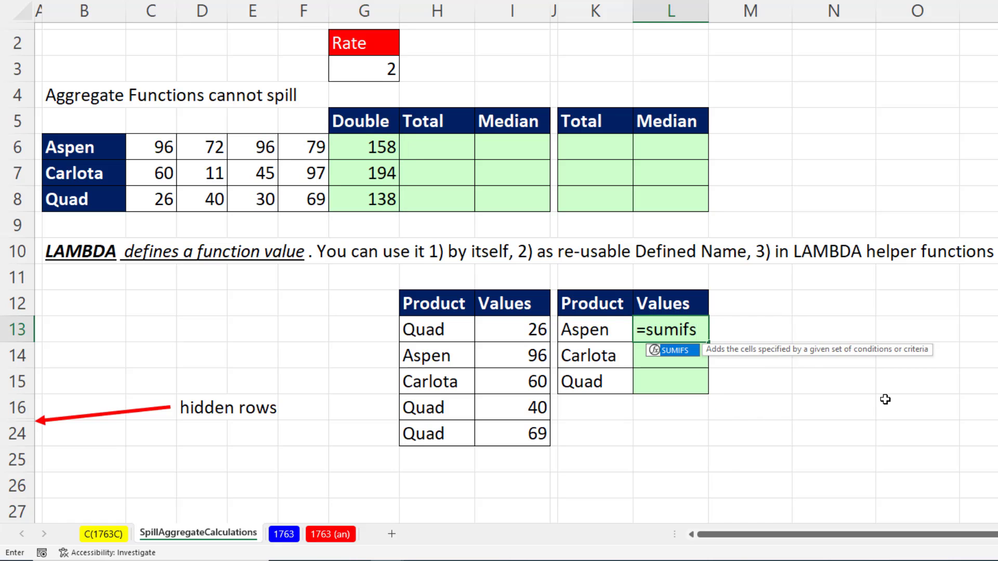
{"action": "key", "text": "Tab"}
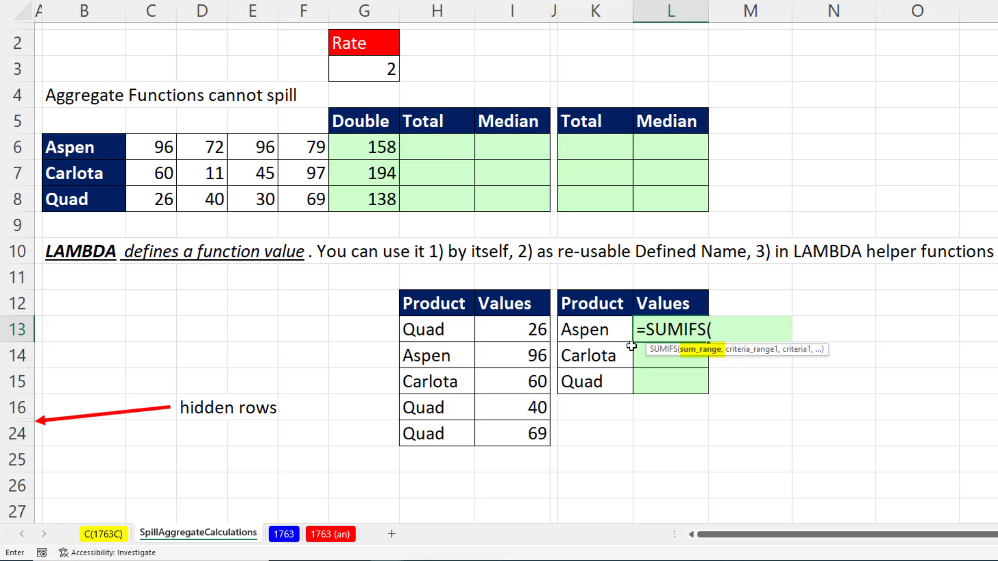
{"action": "left_click_drag", "start_coordinate": [520, 329], "coordinate": [517, 438]}
{"action": "type", "text": ","}
{"action": "left_click_drag", "start_coordinate": [433, 329], "coordinate": [434, 439]}
{"action": "type", "text": ","}
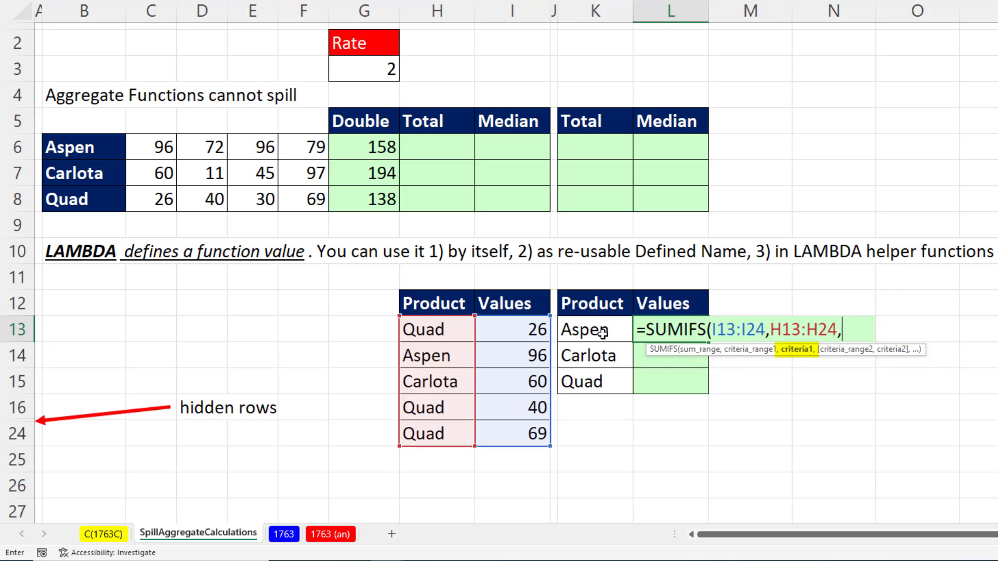
{"action": "left_click_drag", "start_coordinate": [603, 333], "coordinate": [601, 381]}
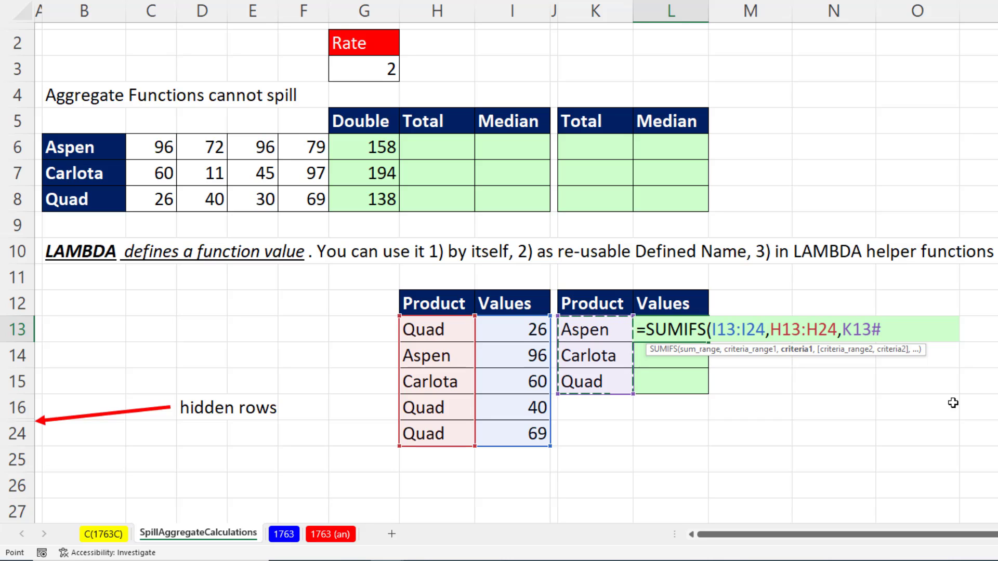
{"action": "type", "text": ")"}
{"action": "key", "text": "Return"}
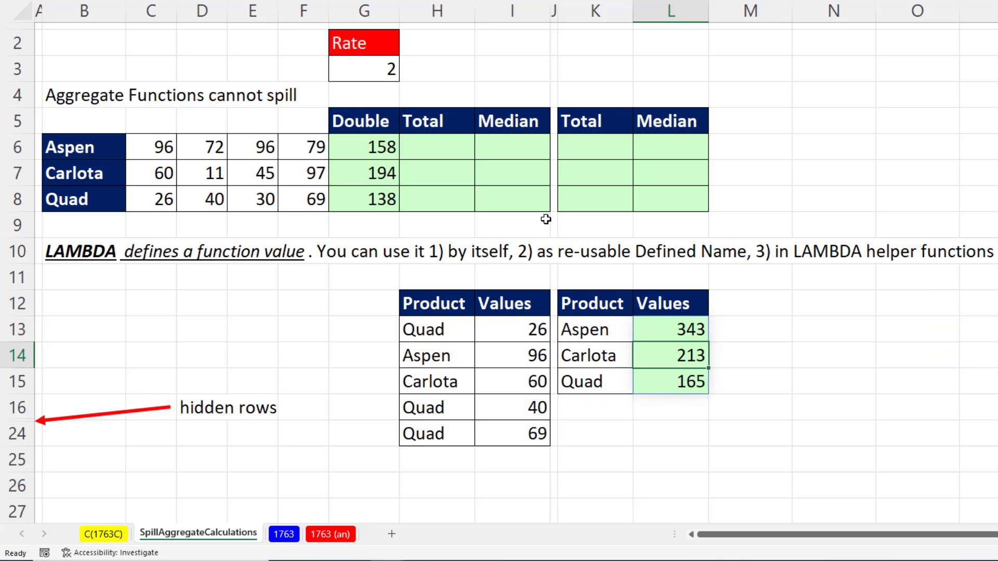
Step: Enter =SUM(C6:F8) in H6 to see a single total for the whole block
{"action": "left_click", "coordinate": [444, 150]}
{"action": "type", "text": "=sum"}
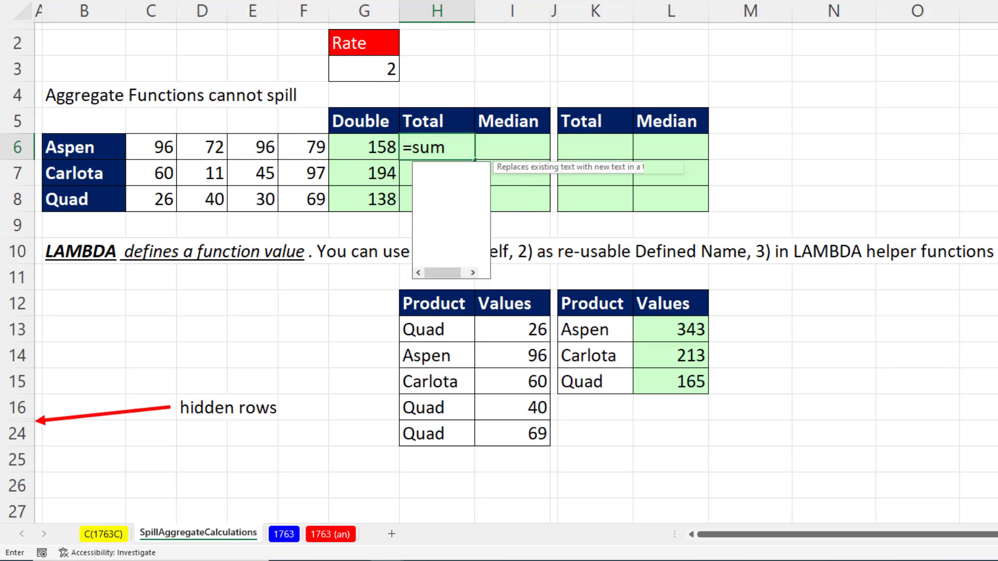
{"action": "key", "text": "Tab"}
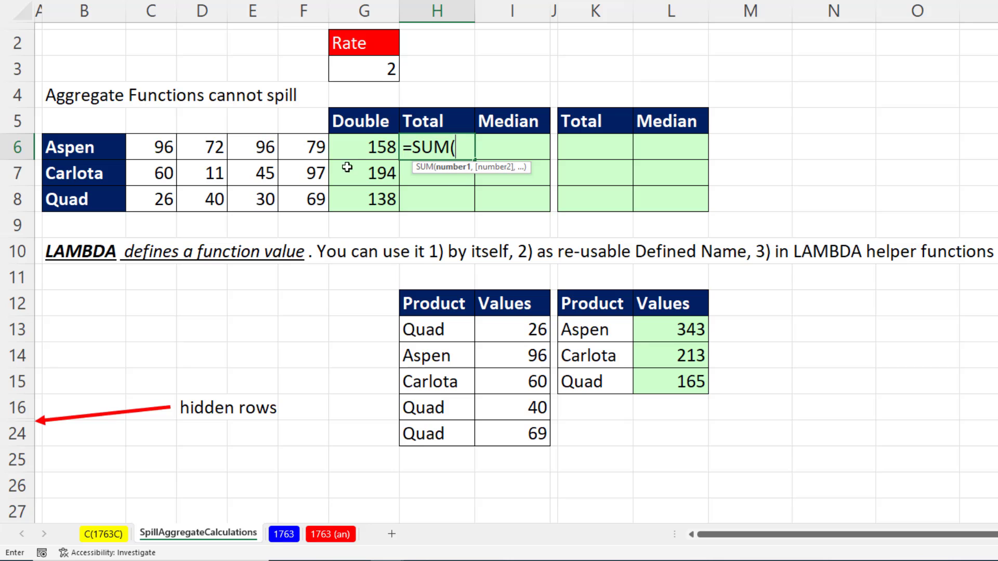
{"action": "left_click_drag", "start_coordinate": [168, 152], "coordinate": [296, 190]}
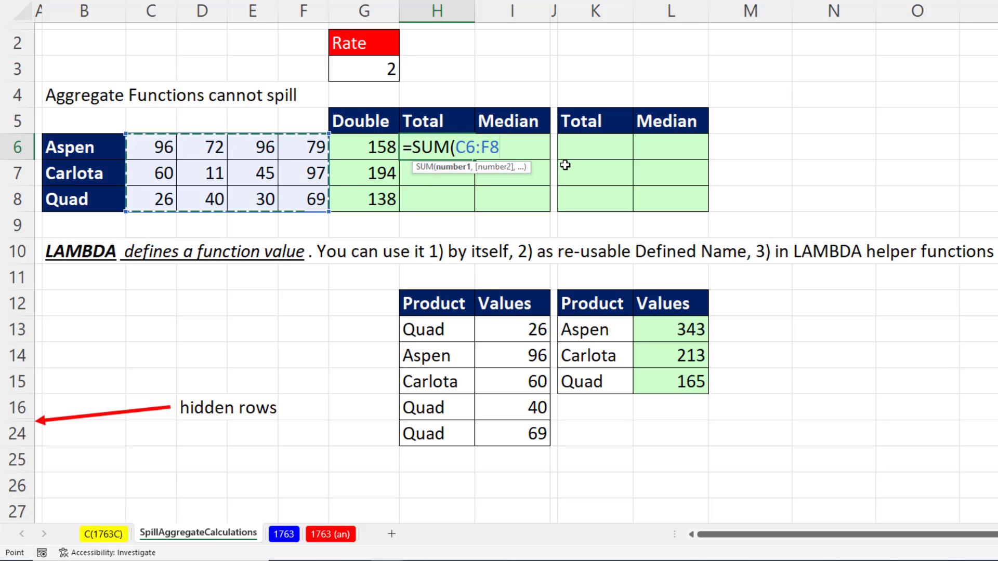
{"action": "key", "text": "Return"}
Step: Correct H6 to =SUM(C6:F6), fill it down to H8, and begin =MEDIAN( in I6
{"action": "double_click", "coordinate": [462, 147]}
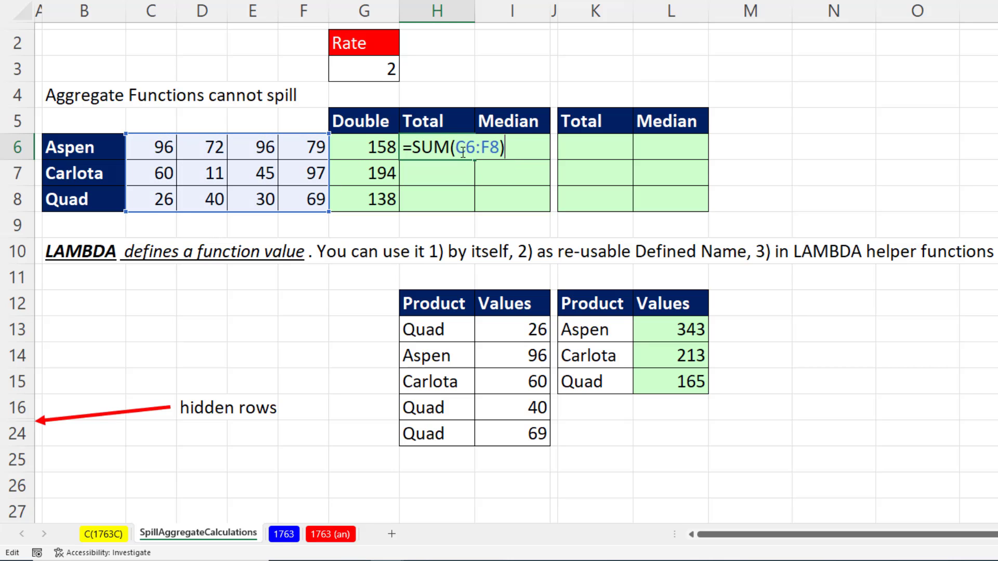
{"action": "double_click", "coordinate": [462, 147]}
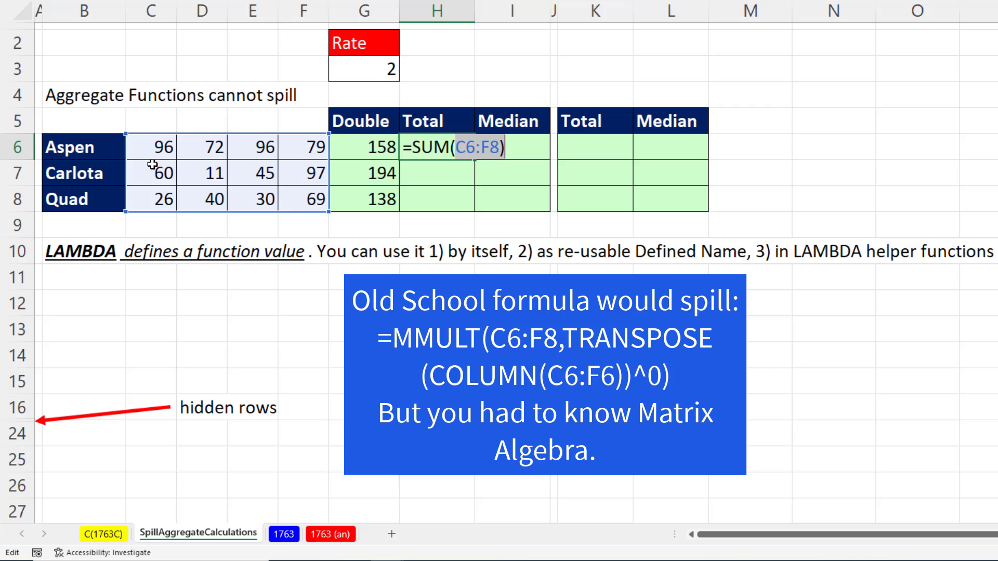
{"action": "left_click_drag", "start_coordinate": [152, 149], "coordinate": [312, 139]}
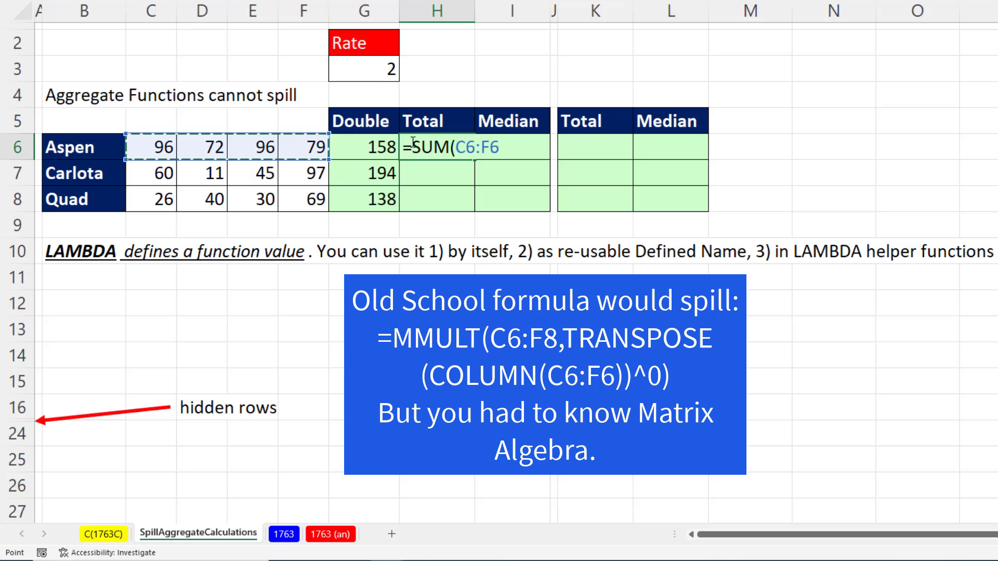
{"action": "type", "text": ")"}
{"action": "key", "text": "ctrl+Return"}
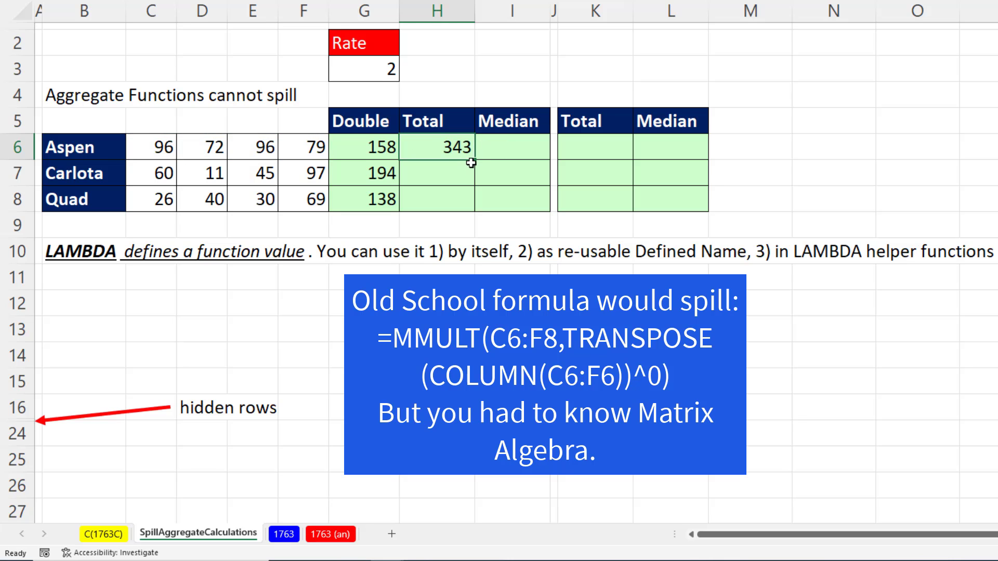
{"action": "left_click_drag", "start_coordinate": [472, 160], "coordinate": [474, 208]}
{"action": "left_click", "coordinate": [511, 148]}
{"action": "type", "text": "=MEDIAN("}
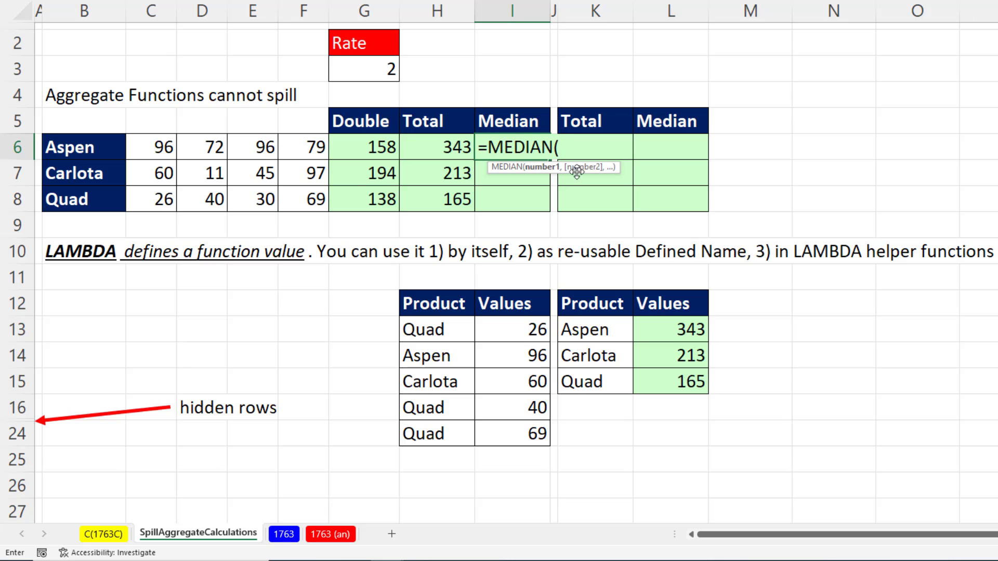
Step: Complete =MEDIAN(C6:F6) in I6 and fill it down to I8 for 87.5, 52.5 and 35
{"action": "left_click", "coordinate": [153, 152]}
{"action": "left_click_drag", "start_coordinate": [154, 152], "coordinate": [301, 145]}
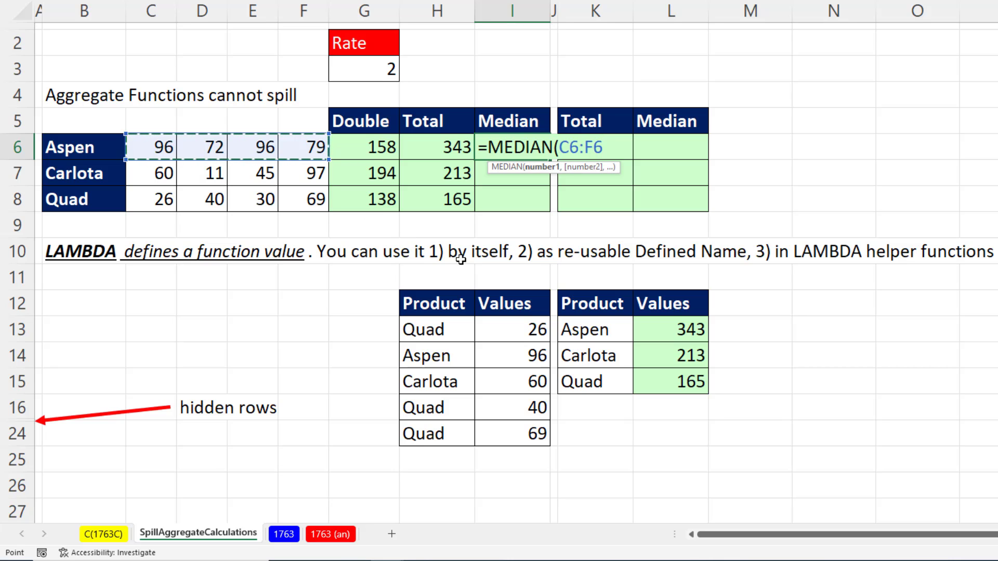
{"action": "type", "text": ")"}
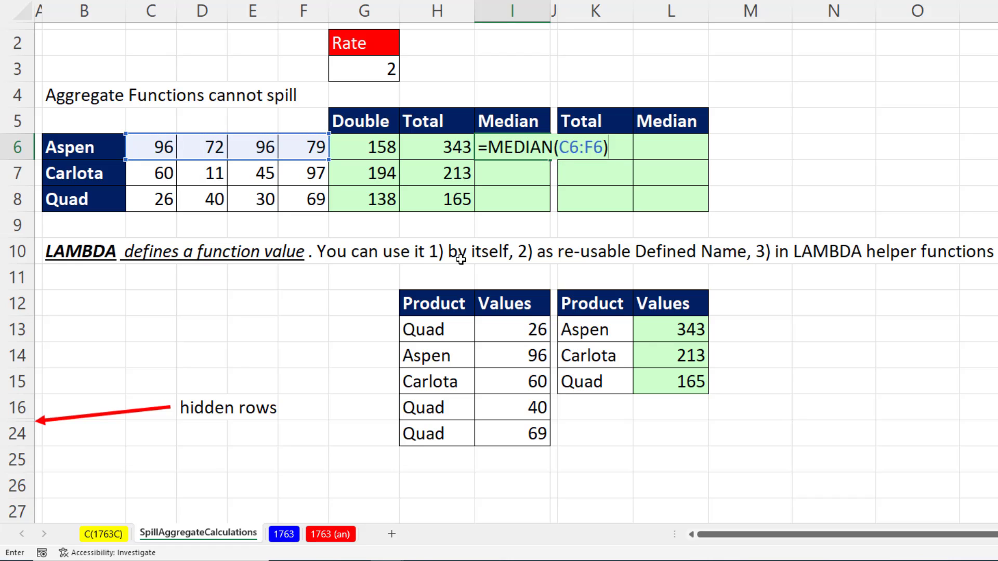
{"action": "key", "text": "ctrl+Return"}
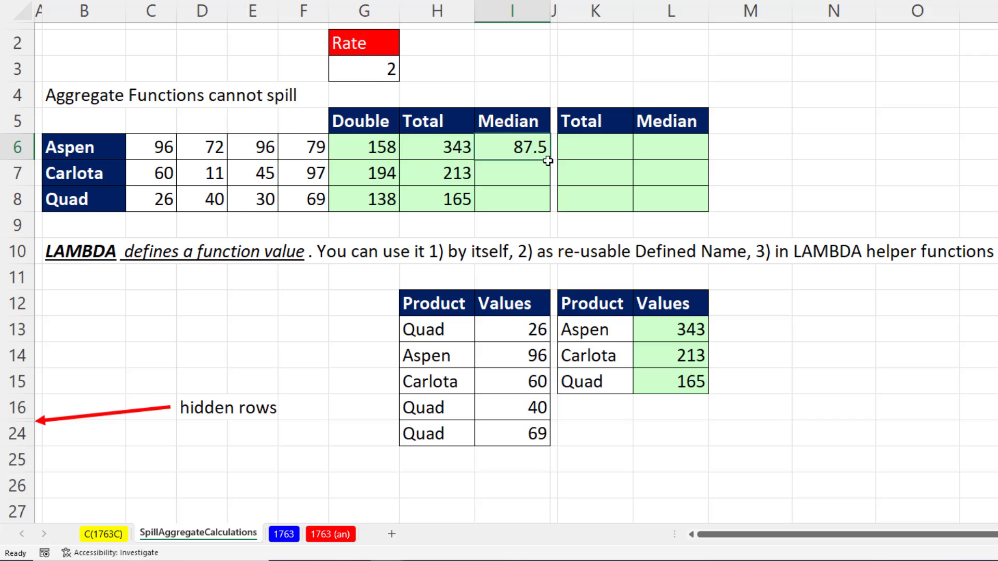
{"action": "left_click_drag", "start_coordinate": [547, 161], "coordinate": [547, 209]}
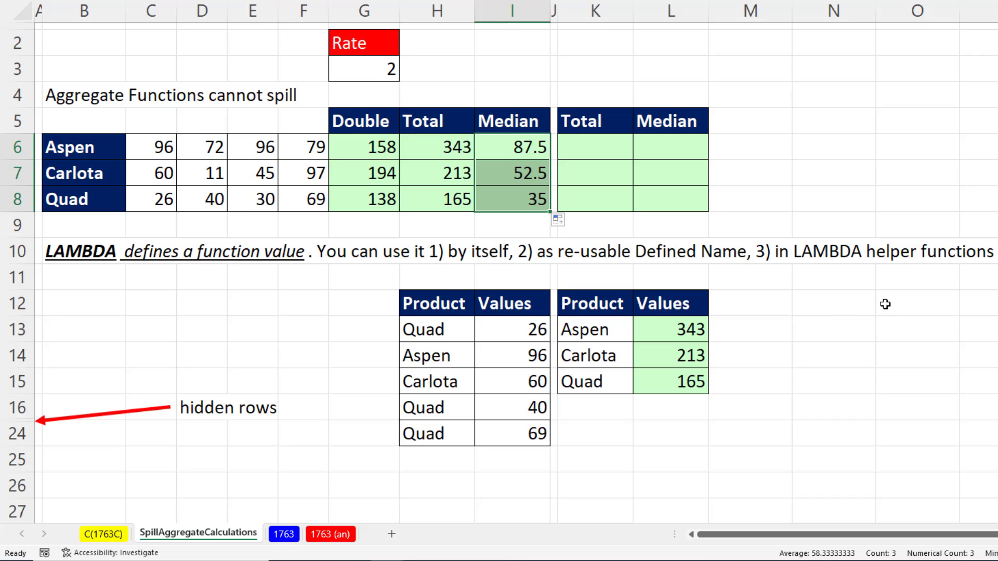
Step: Type =BYROW(C6:F8, in K6, leaving the function argument still to add
{"action": "left_click", "coordinate": [597, 154]}
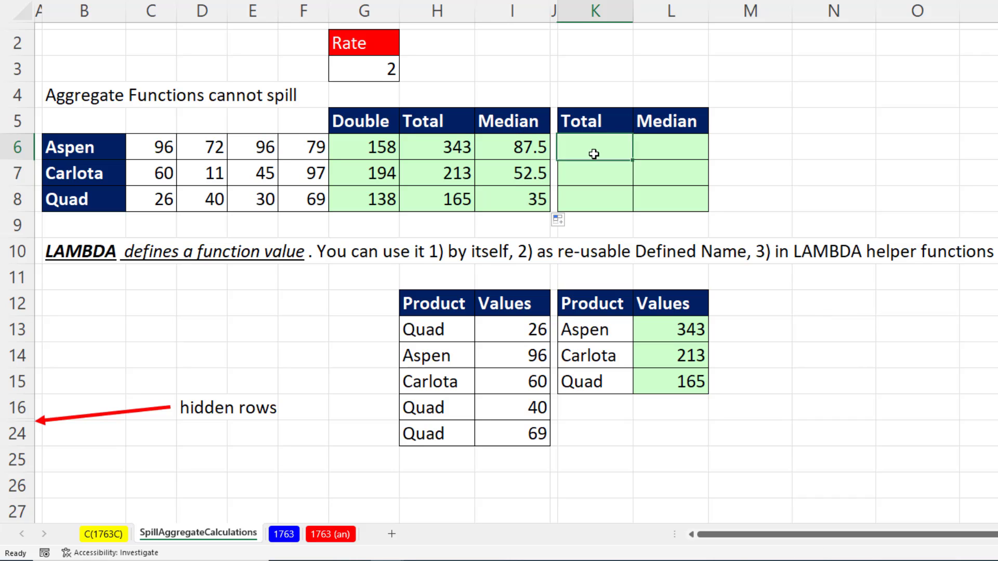
{"action": "type", "text": "=byr"}
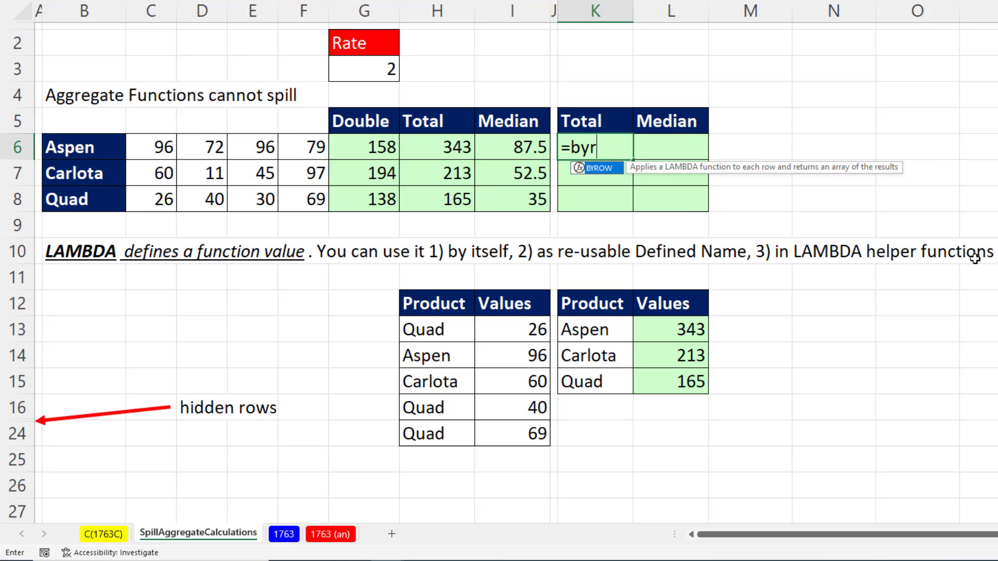
{"action": "key", "text": "Tab"}
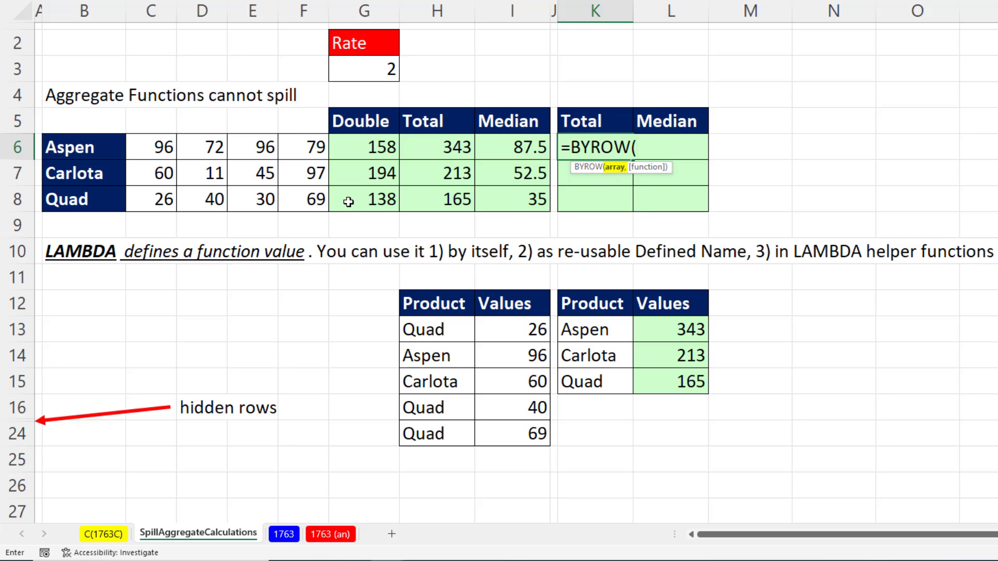
{"action": "left_click_drag", "start_coordinate": [152, 146], "coordinate": [307, 196]}
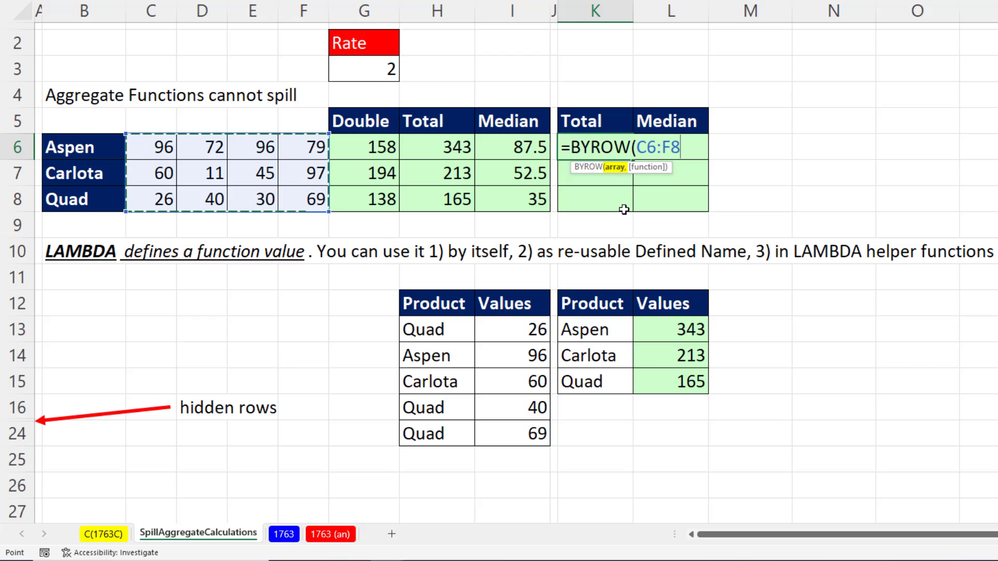
{"action": "type", "text": ","}
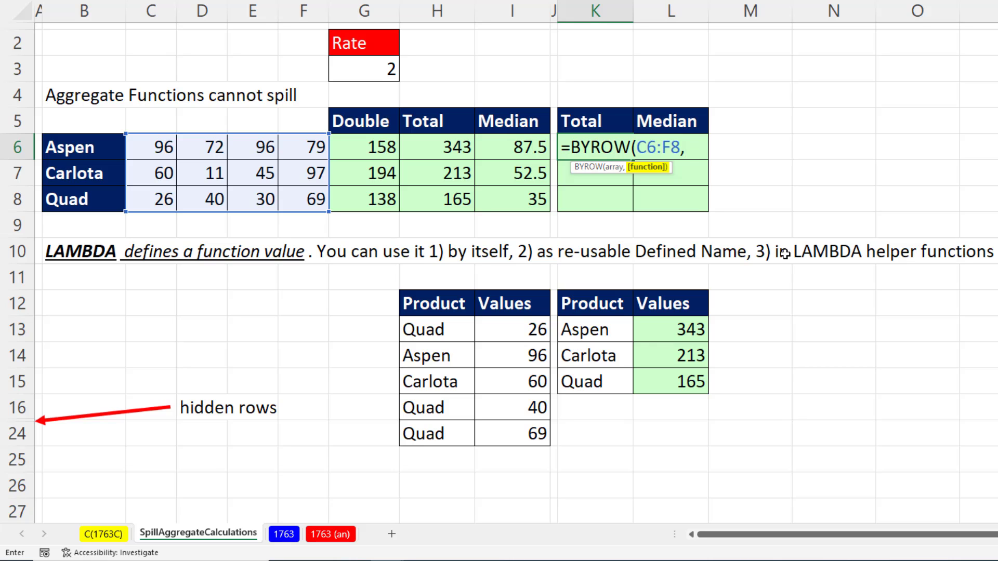
Step: Add LAMBDA(v,SUM(v)) as the per-row function in K6's BYROW formula
{"action": "type", "text": "la"}
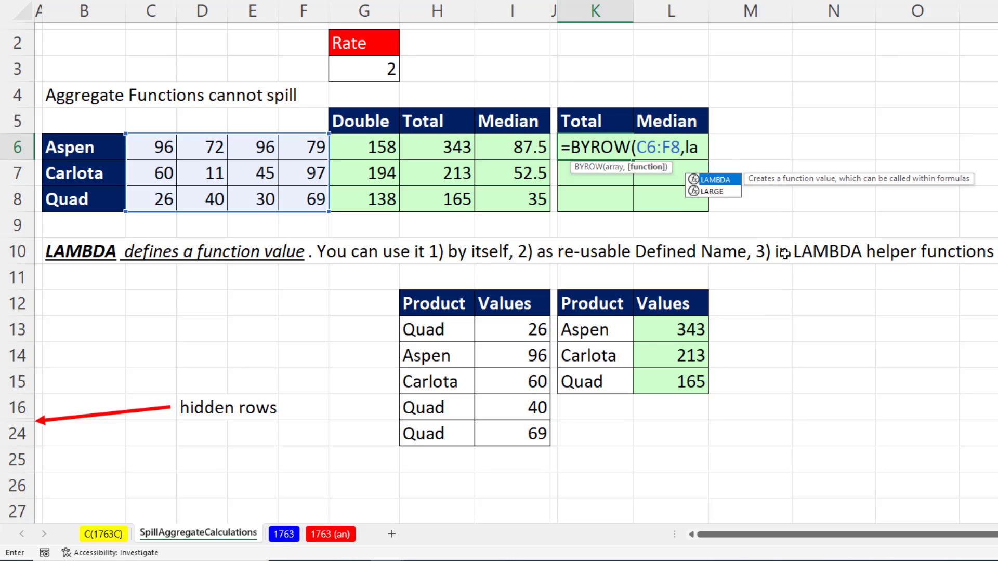
{"action": "key", "text": "Tab"}
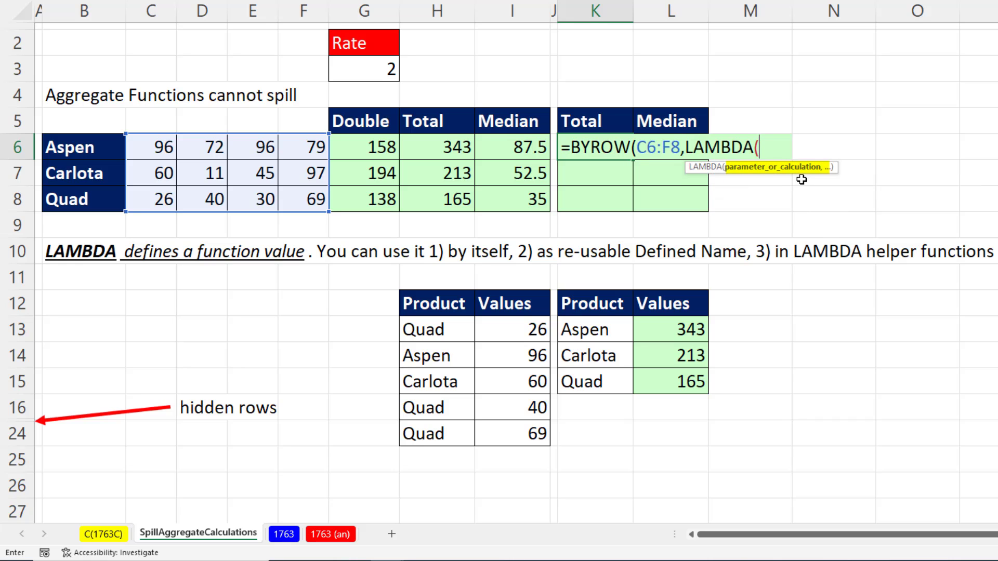
{"action": "left_click", "coordinate": [649, 149]}
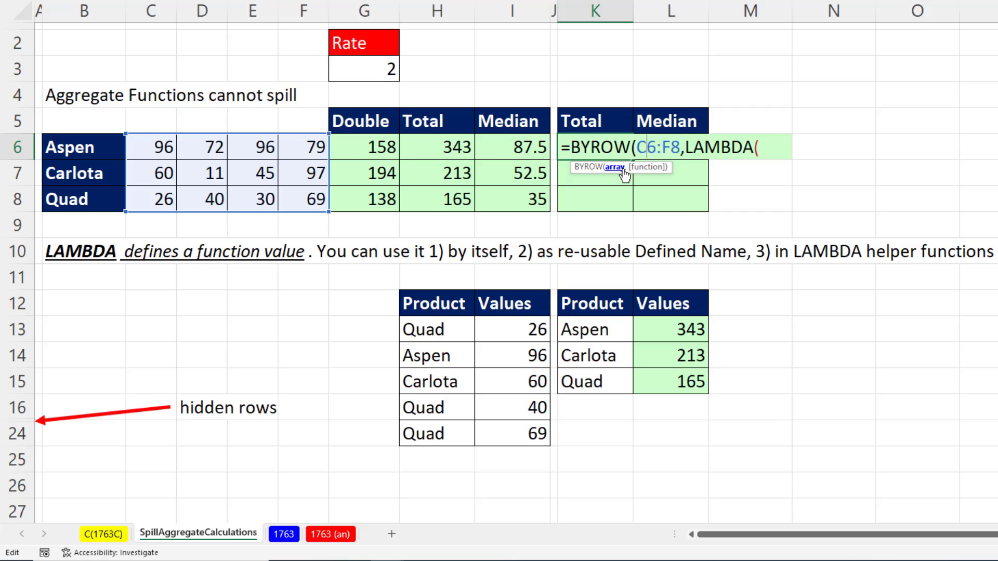
{"action": "left_click", "coordinate": [620, 169]}
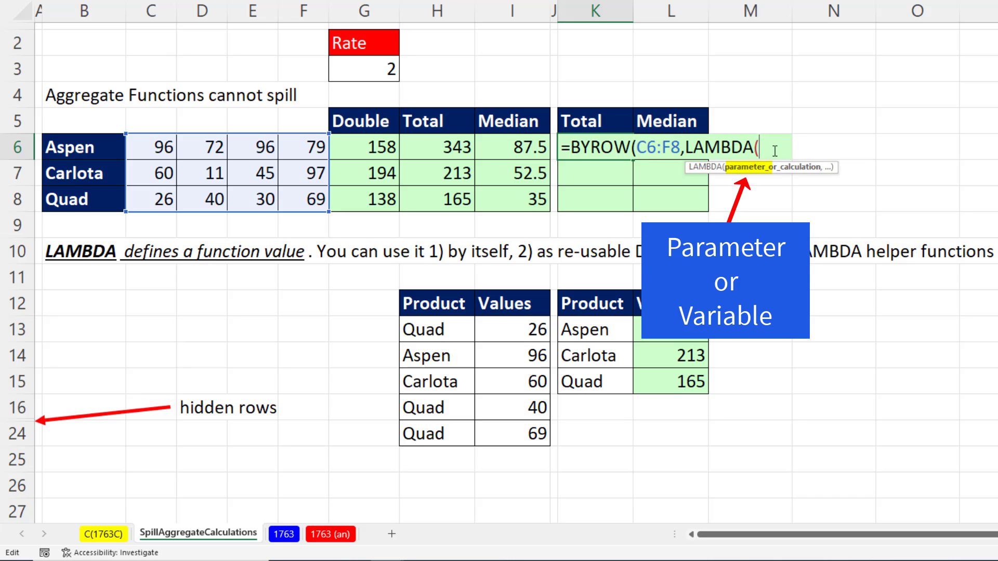
{"action": "type", "text": "v,"}
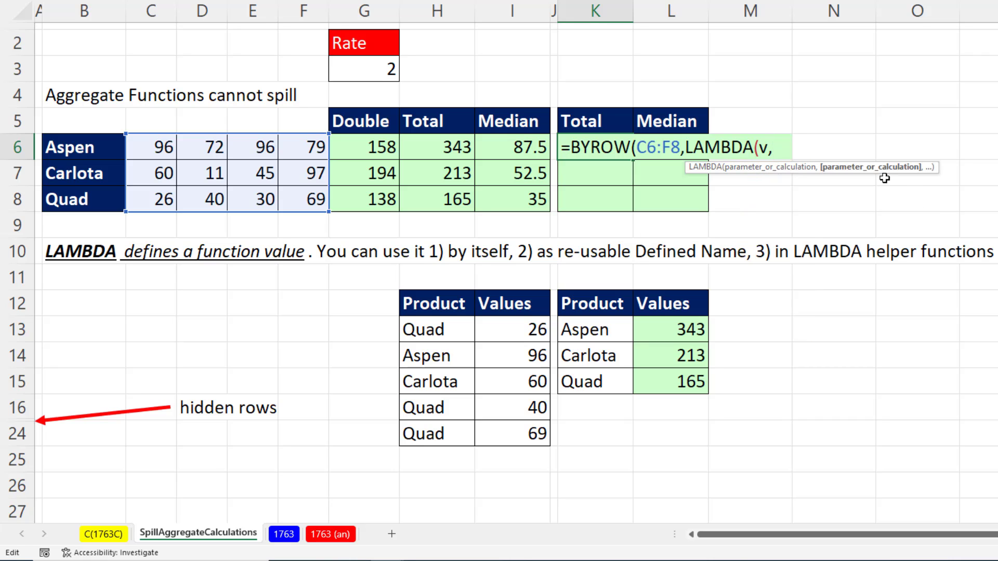
{"action": "type", "text": "sum"}
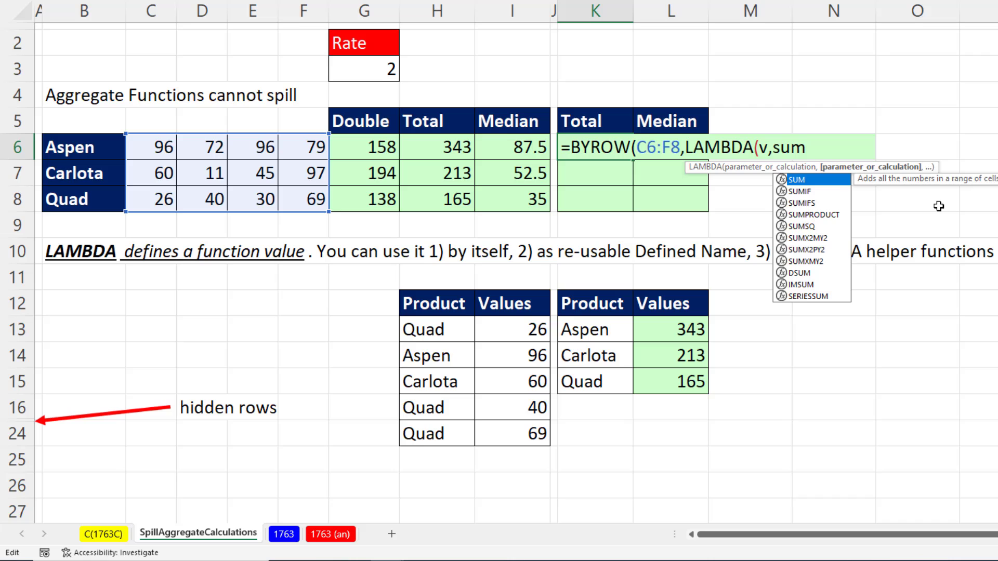
{"action": "key", "text": "Tab"}
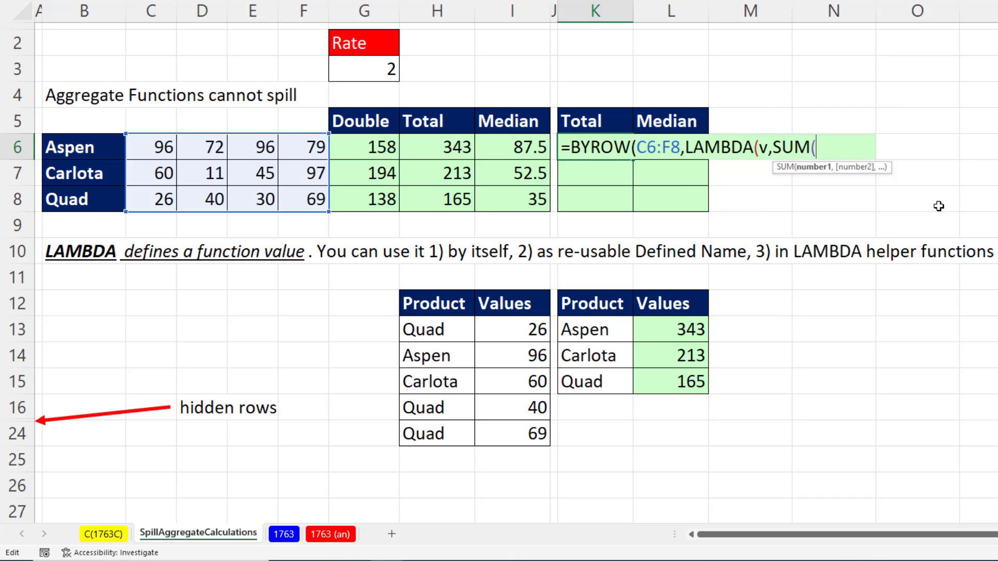
{"action": "type", "text": "v"}
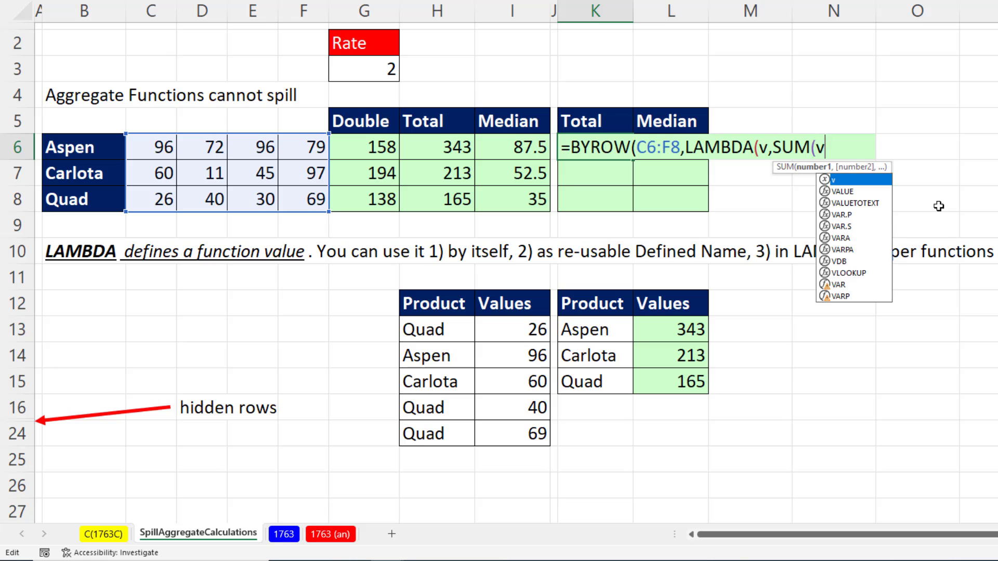
Step: Close the parentheses and commit so K6 spills 343, 213 and 165, then select the formula text
{"action": "left_click", "coordinate": [648, 148]}
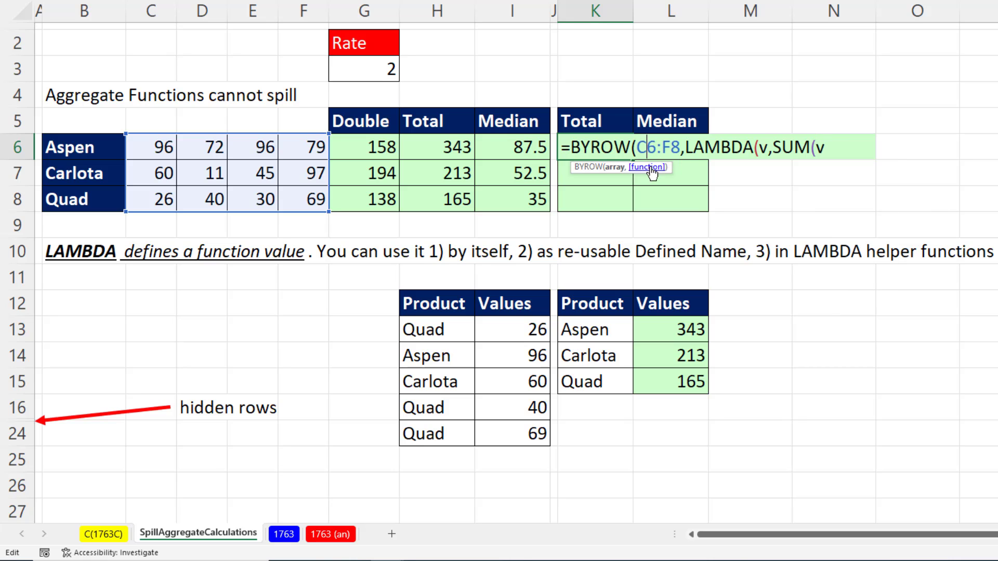
{"action": "left_click", "coordinate": [757, 149]}
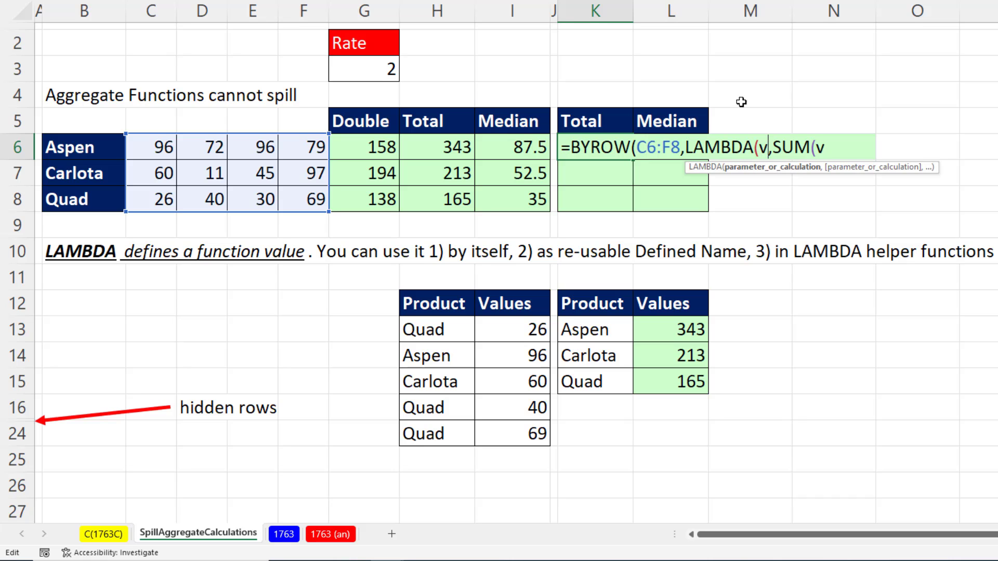
{"action": "left_click", "coordinate": [827, 149]}
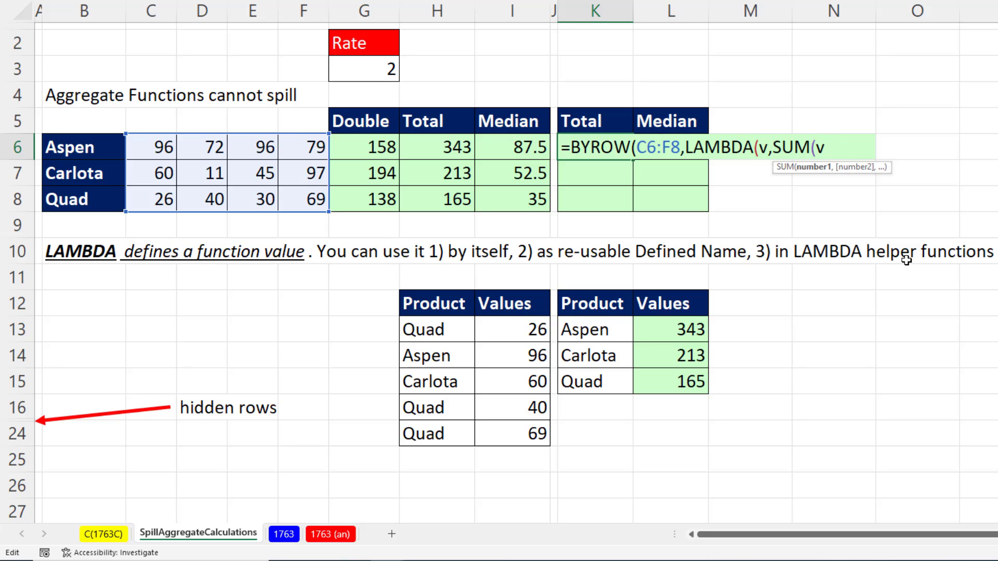
{"action": "type", "text": ")"}
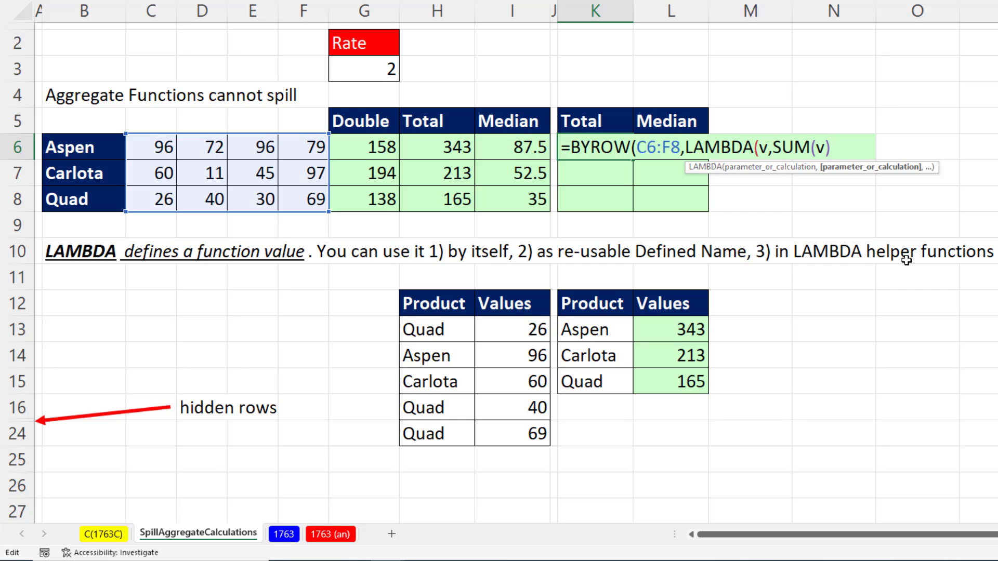
{"action": "type", "text": ")"}
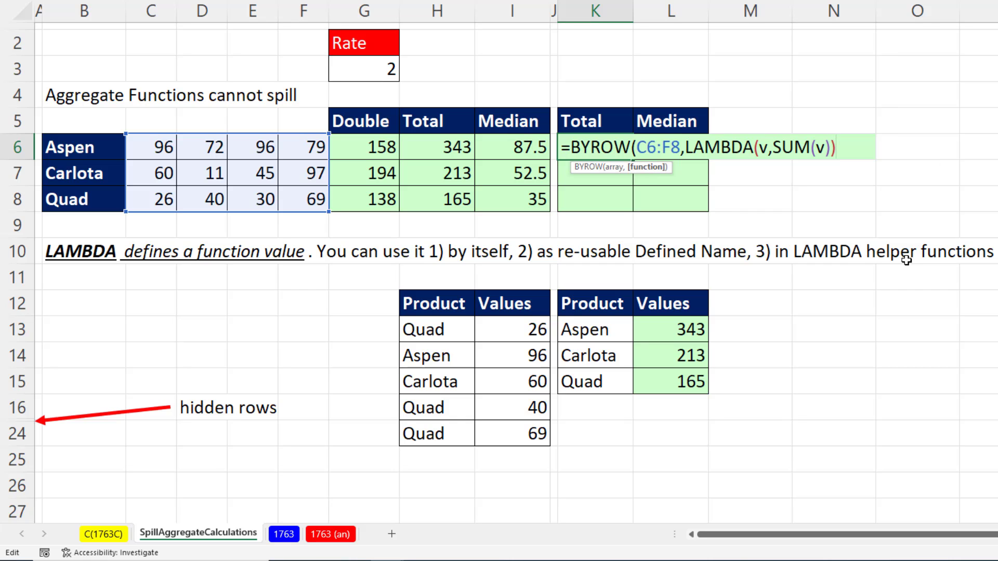
{"action": "type", "text": ")"}
{"action": "key", "text": "Return"}
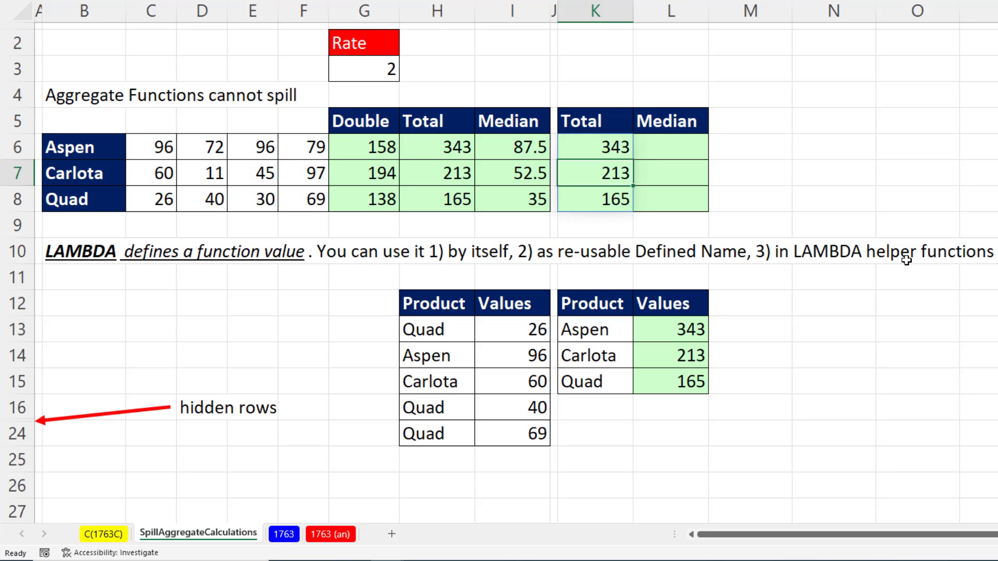
{"action": "left_click", "coordinate": [567, 213]}
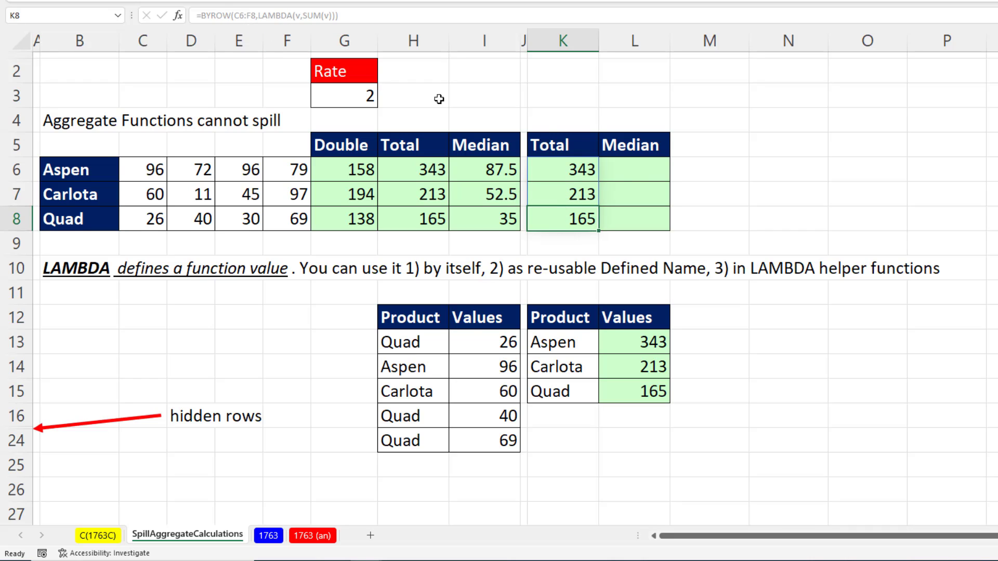
{"action": "left_click", "coordinate": [572, 167]}
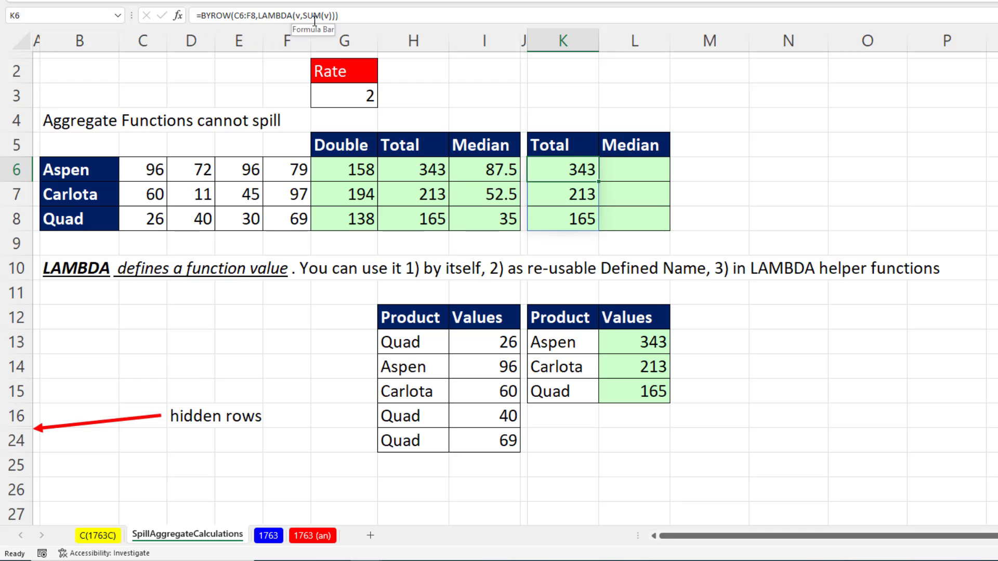
{"action": "left_click_drag", "start_coordinate": [352, 14], "coordinate": [135, 10]}
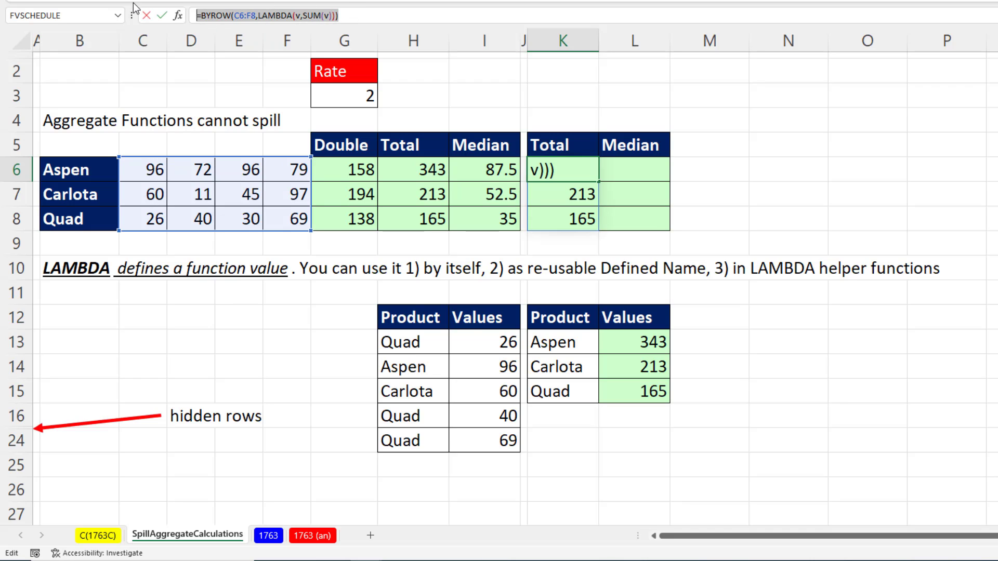
Step: Copy K6's formula into L6 and swap SUM for MEDIAN to spill 87.5, 52.5 and 35
{"action": "key", "text": "ctrl+c"}
{"action": "key", "text": "Escape"}
{"action": "double_click", "coordinate": [640, 164]}
{"action": "key", "text": "ctrl+v"}
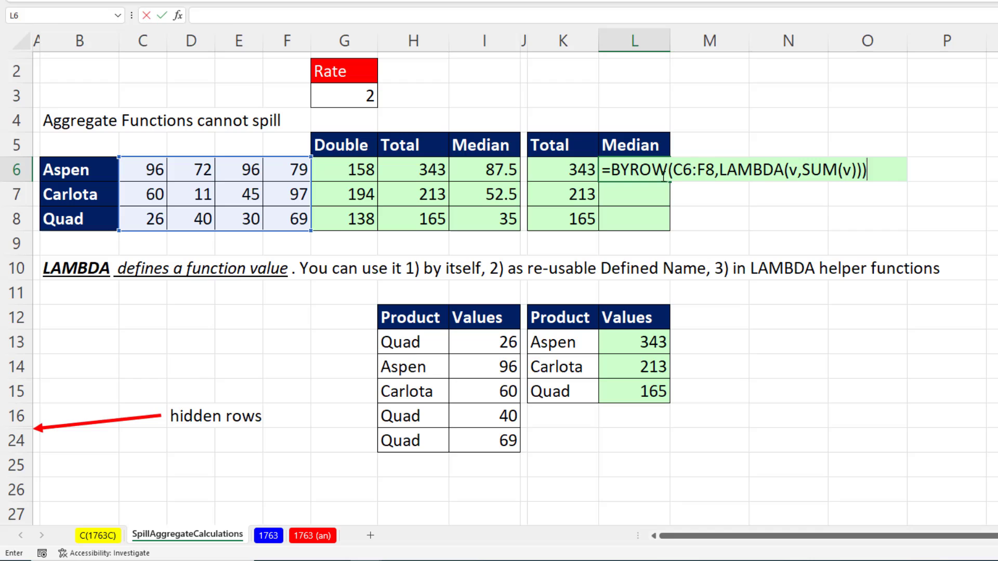
{"action": "double_click", "coordinate": [818, 170]}
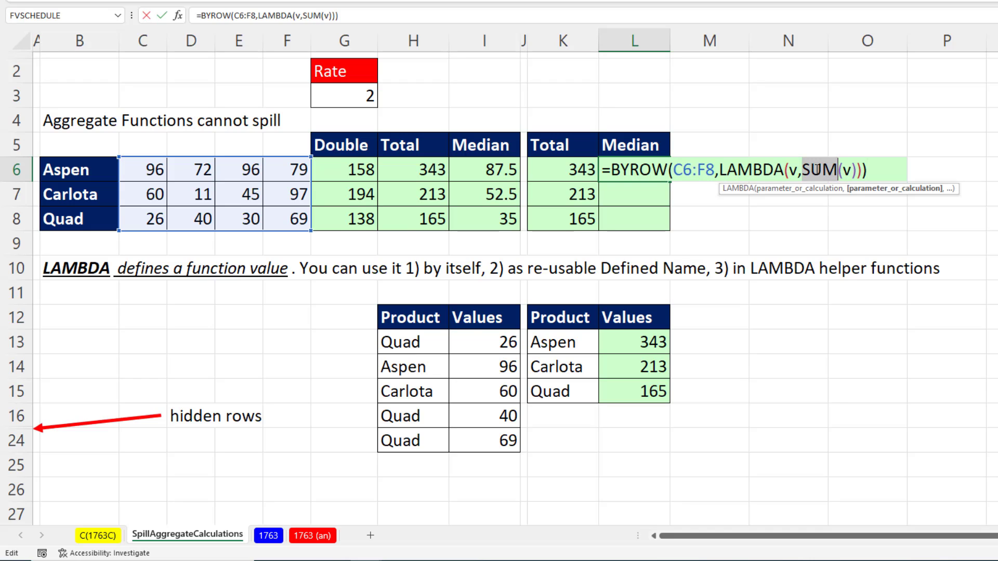
{"action": "type", "text": "ME"}
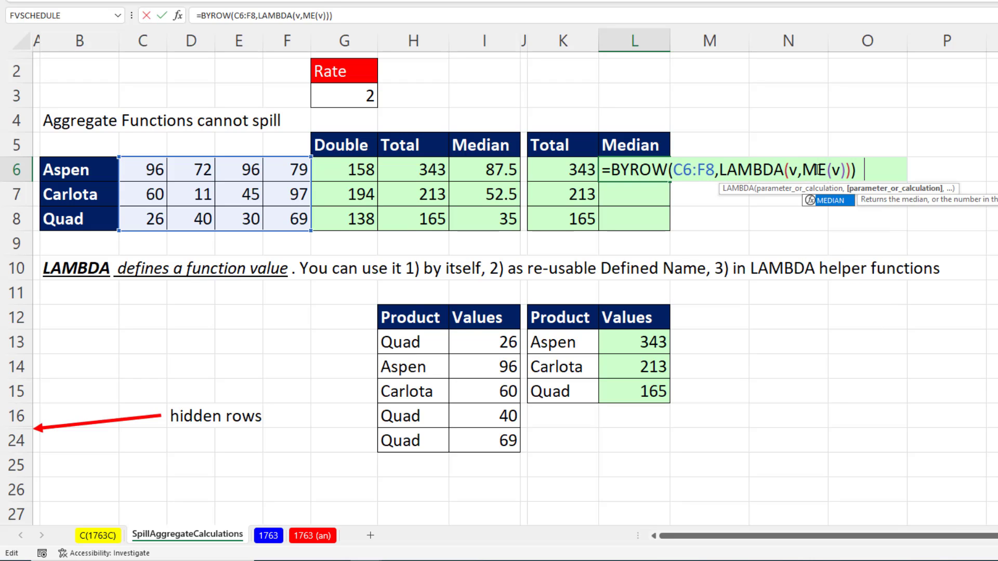
{"action": "key", "text": "Tab"}
{"action": "key", "text": "ctrl+Return"}
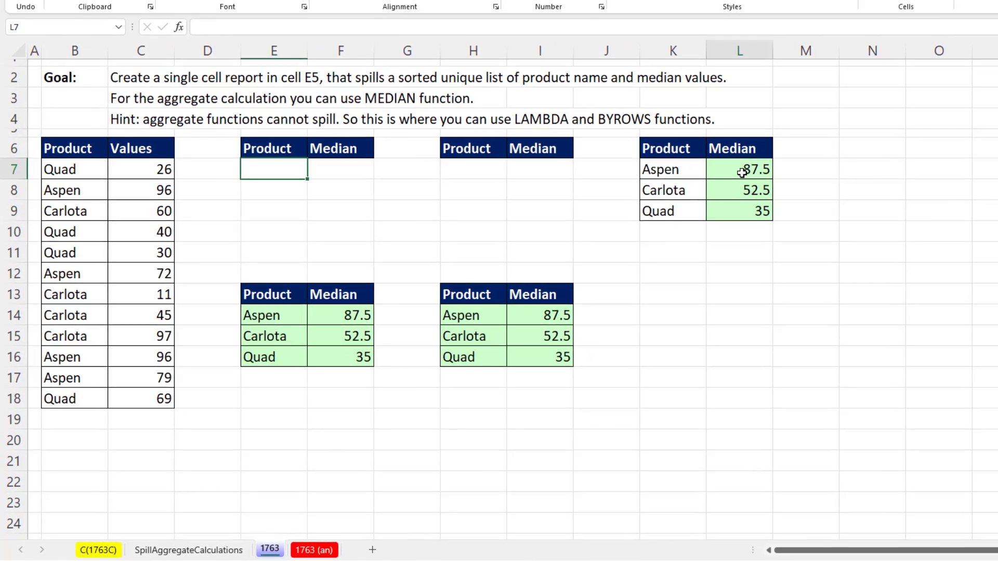
Step: Inspect the locked-reference =MEDIAN(IF($B$7:$B$18=K7,$C$7:$C$18)) formulas and their L7:L9 results
{"action": "double_click", "coordinate": [795, 139]}
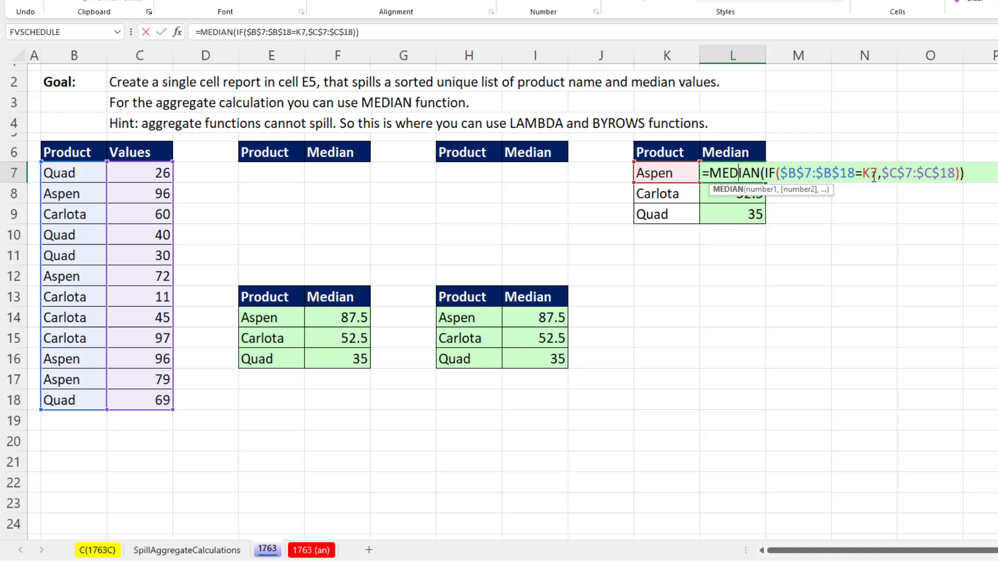
{"action": "key", "text": "ctrl+Return"}
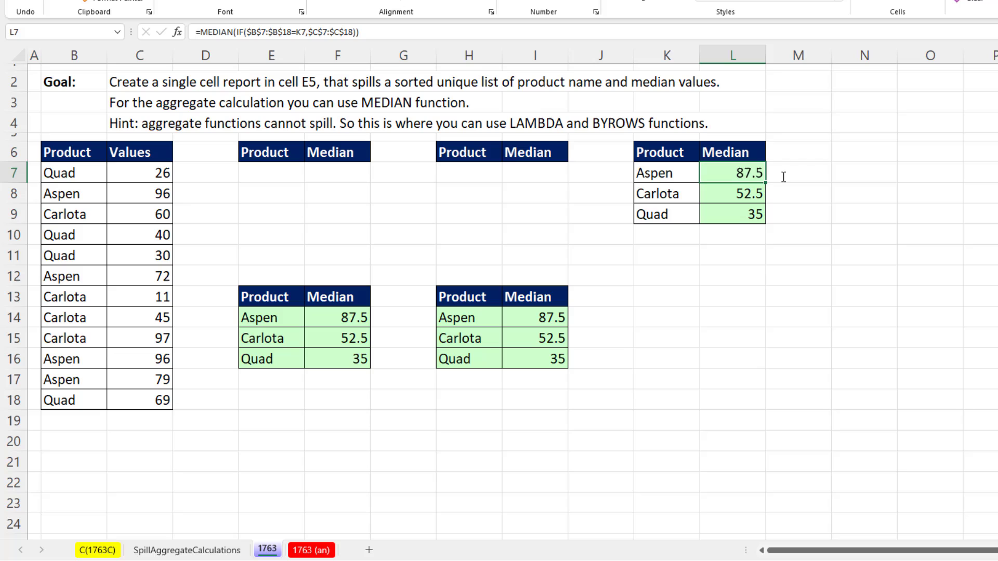
{"action": "mouse_move", "coordinate": [743, 179]}
{"action": "left_mouse_down"}
{"action": "mouse_move", "coordinate": [735, 197]}
{"action": "mouse_move", "coordinate": [749, 217]}
{"action": "mouse_move", "coordinate": [734, 210]}
{"action": "mouse_move", "coordinate": [731, 179]}
{"action": "mouse_move", "coordinate": [764, 188]}
{"action": "mouse_move", "coordinate": [761, 227]}
{"action": "left_mouse_up"}
{"action": "left_click", "coordinate": [743, 178]}
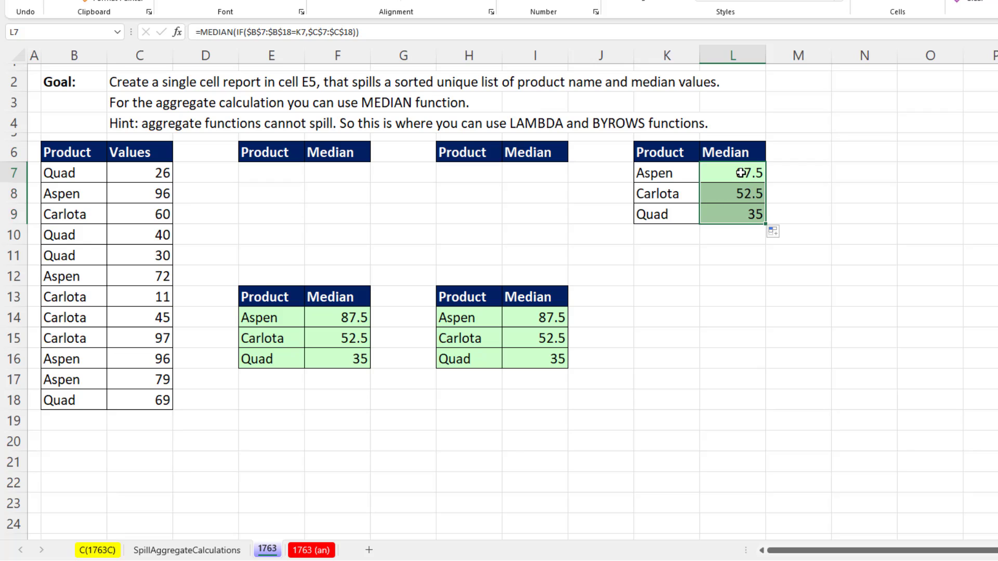
{"action": "key", "text": "F2"}
{"action": "key", "text": "Escape"}
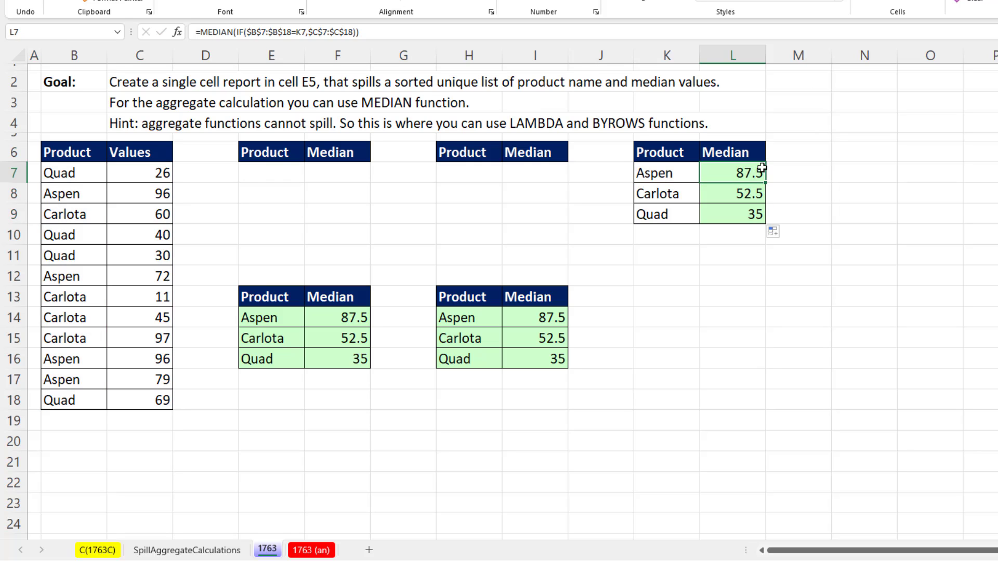
{"action": "left_click", "coordinate": [332, 173]}
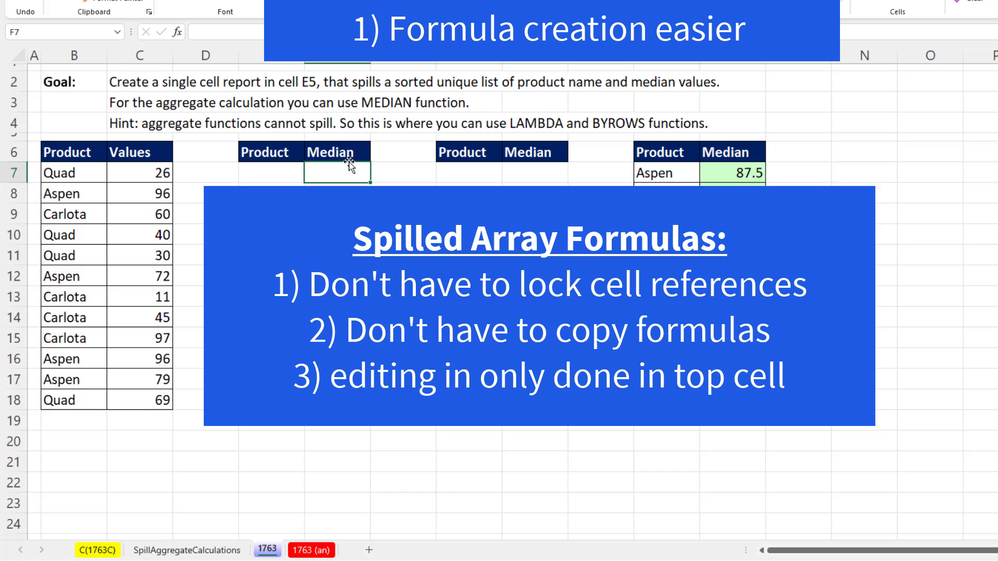
Step: Enter =SORT(UNIQUE(B7:B18)) in E7 to spill Aspen, Carlota and Quad
{"action": "left_click", "coordinate": [276, 172]}
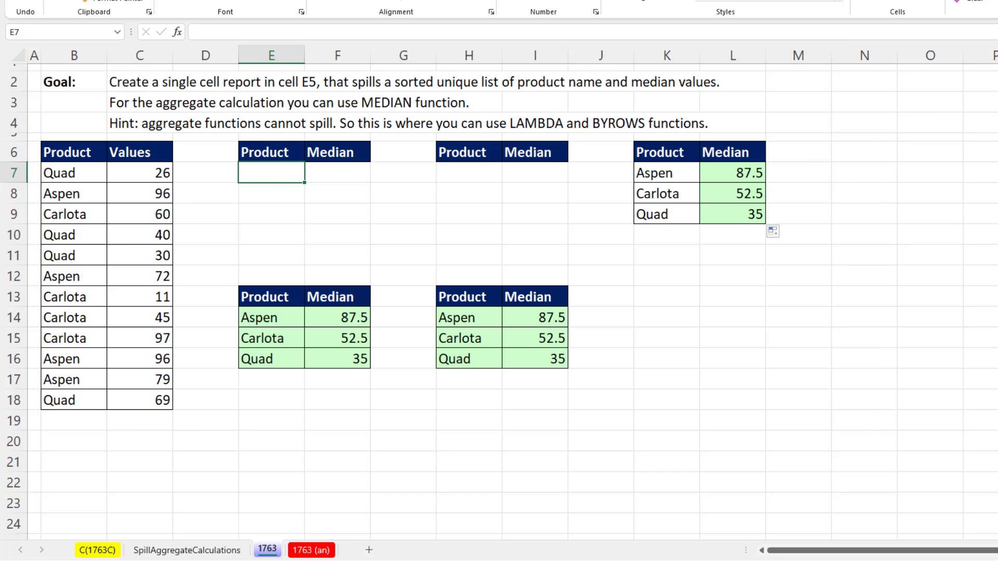
{"action": "type", "text": "=sor"}
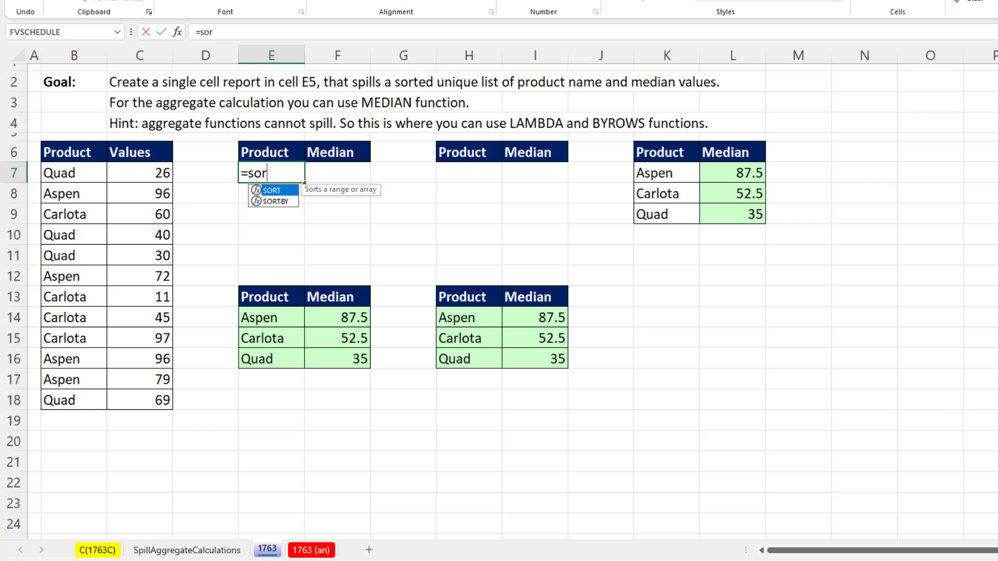
{"action": "key", "text": "Tab"}
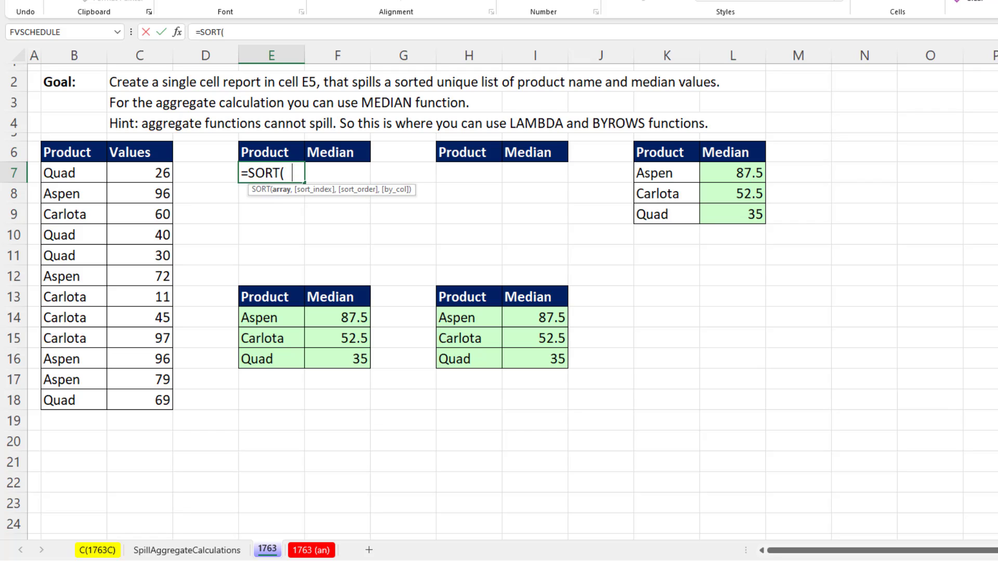
{"action": "type", "text": "uniq"}
{"action": "key", "text": "Tab"}
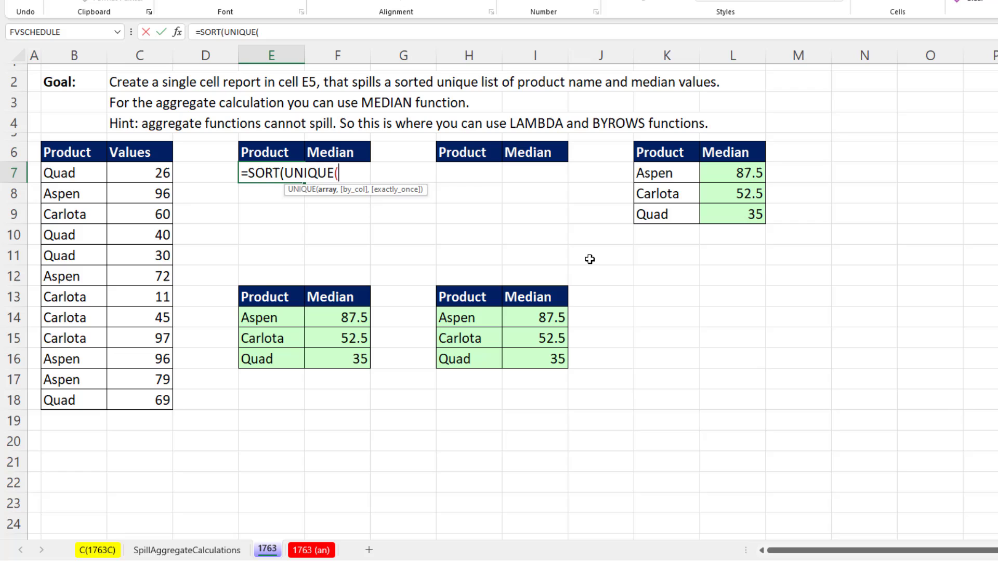
{"action": "left_click_drag", "start_coordinate": [46, 175], "coordinate": [101, 401]}
{"action": "type", "text": "))"}
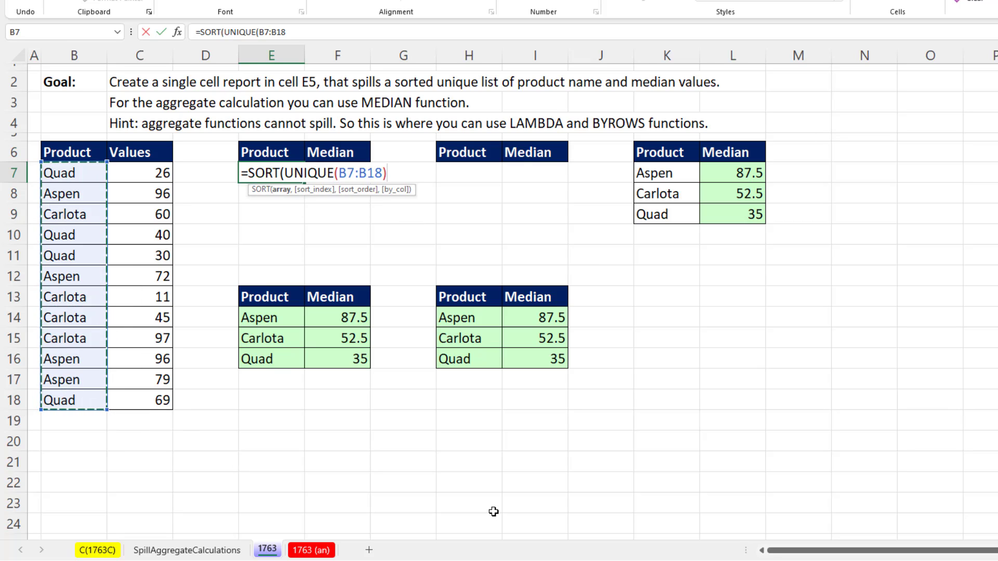
{"action": "key", "text": "Return"}
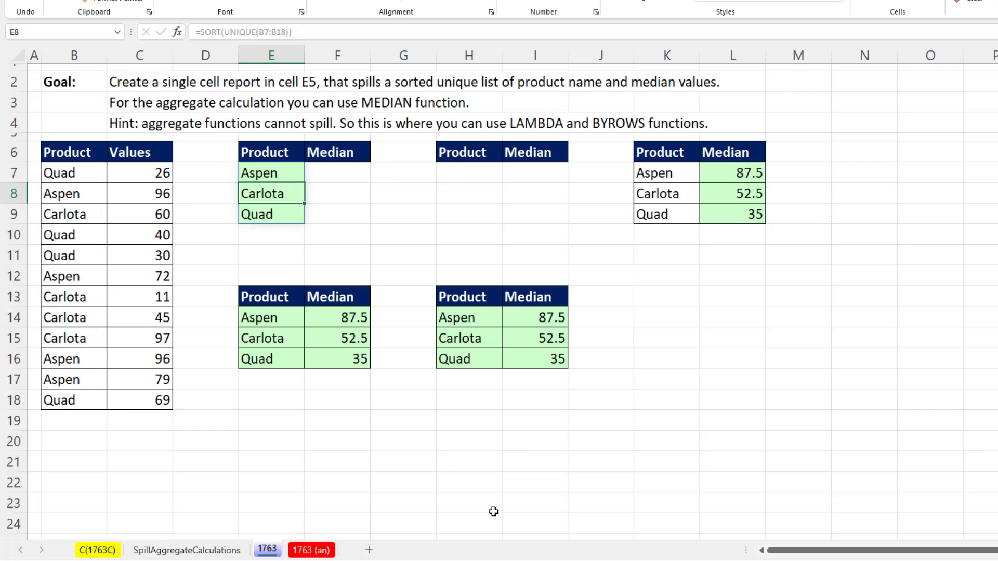
{"action": "key", "text": "Up"}
{"action": "key", "text": "Right"}
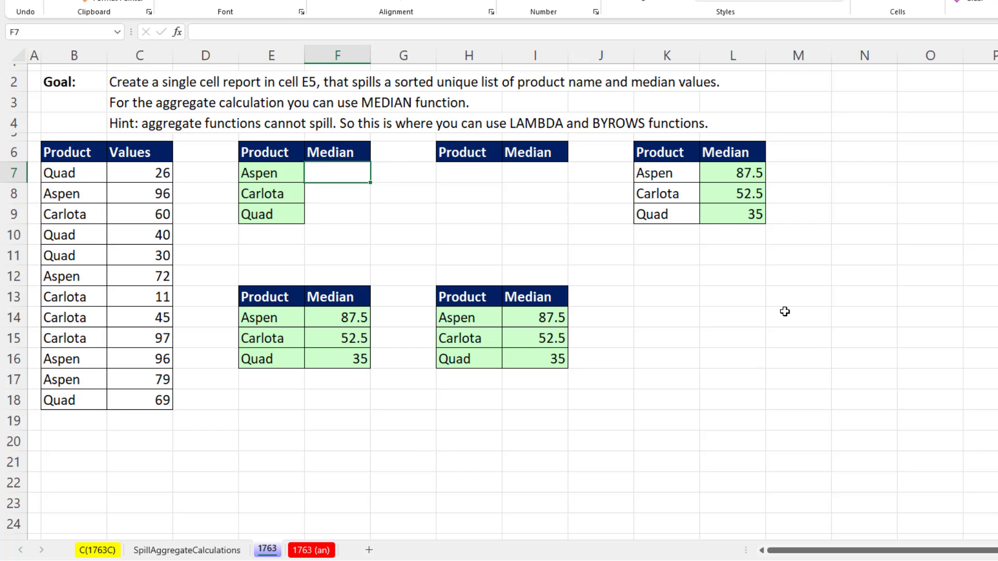
Step: Type =BYROW(E7#,LAMBDA( in F7 over the spilled product list
{"action": "type", "text": "=byr"}
{"action": "key", "text": "Tab"}
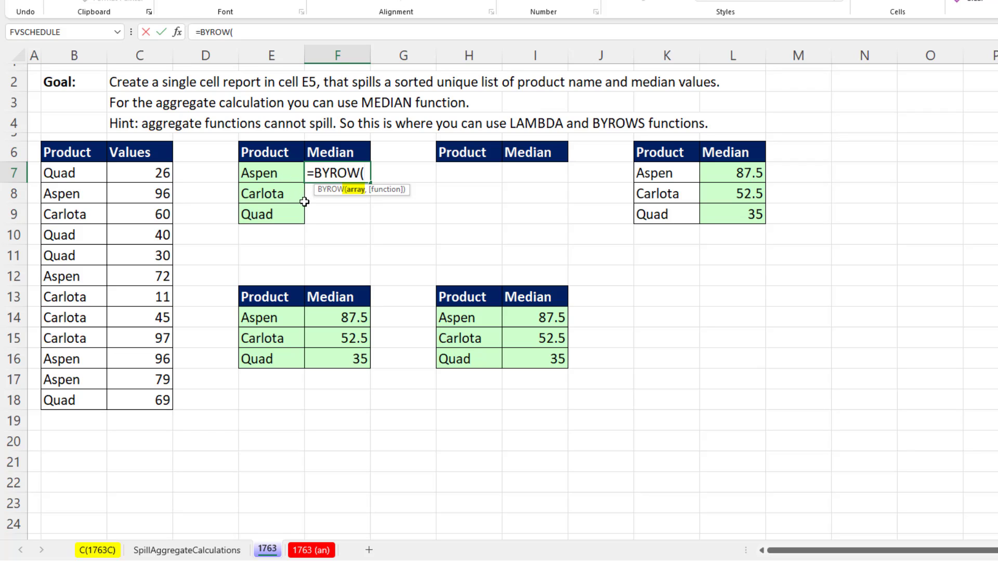
{"action": "left_click_drag", "start_coordinate": [265, 172], "coordinate": [291, 213]}
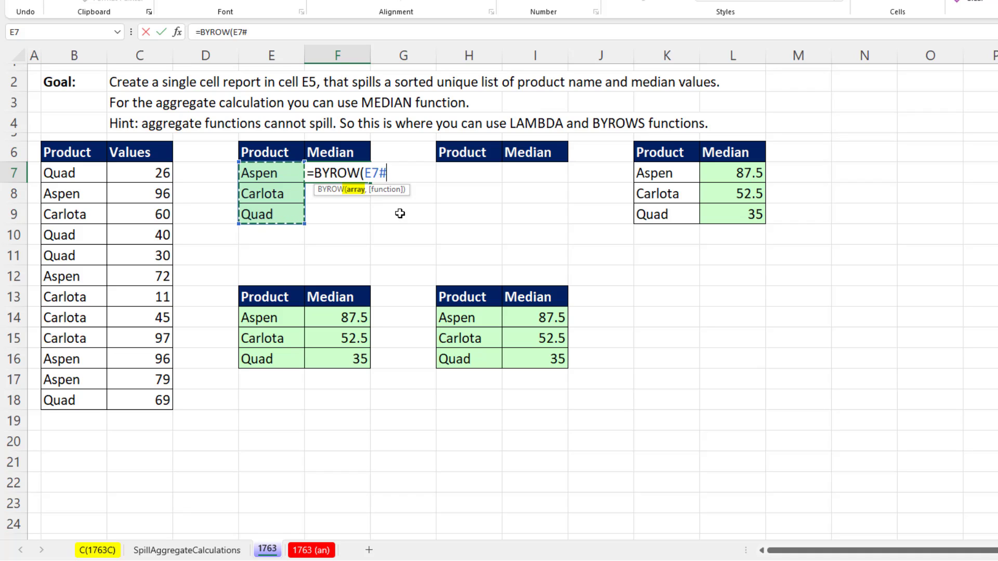
{"action": "type", "text": ","}
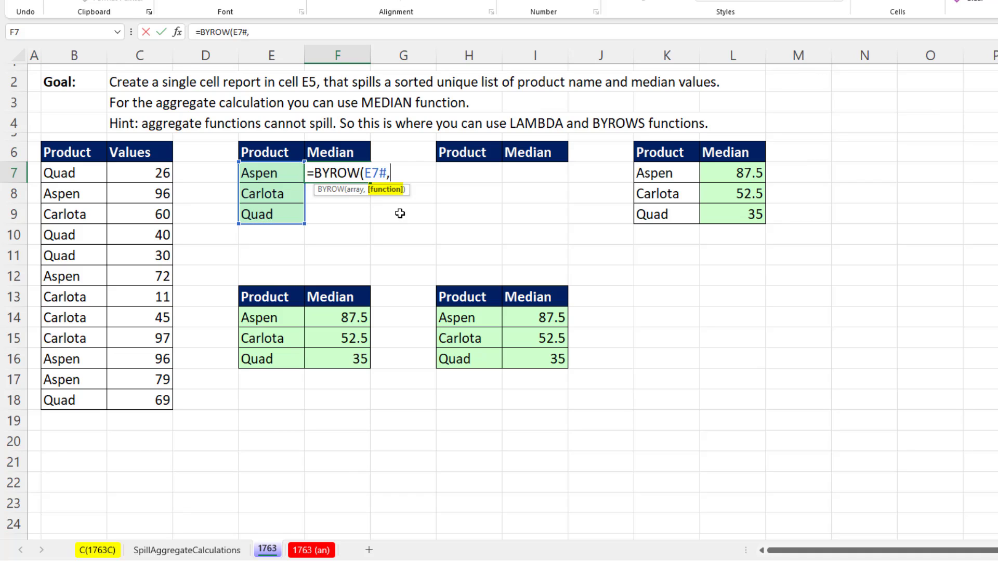
{"action": "type", "text": "la"}
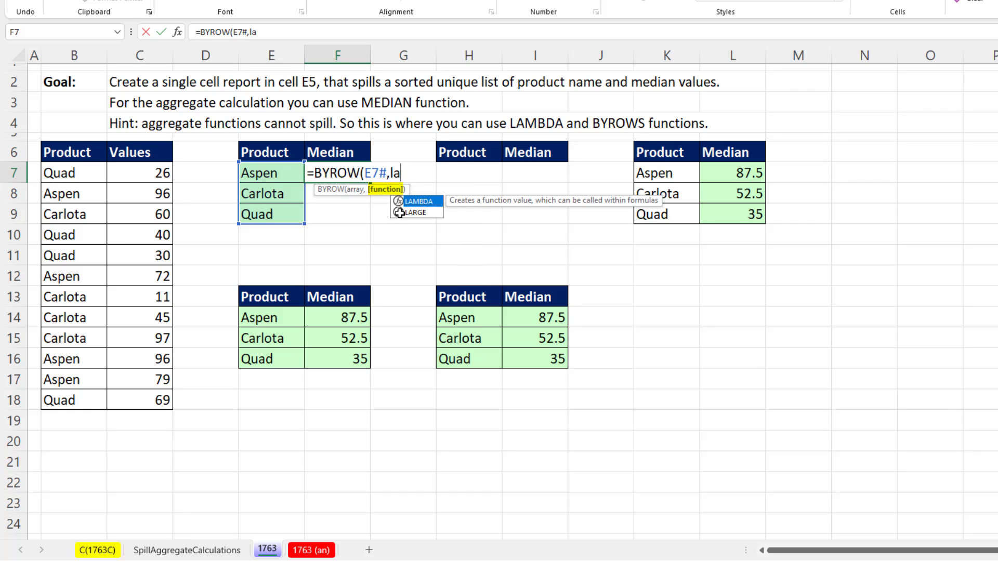
{"action": "key", "text": "Tab"}
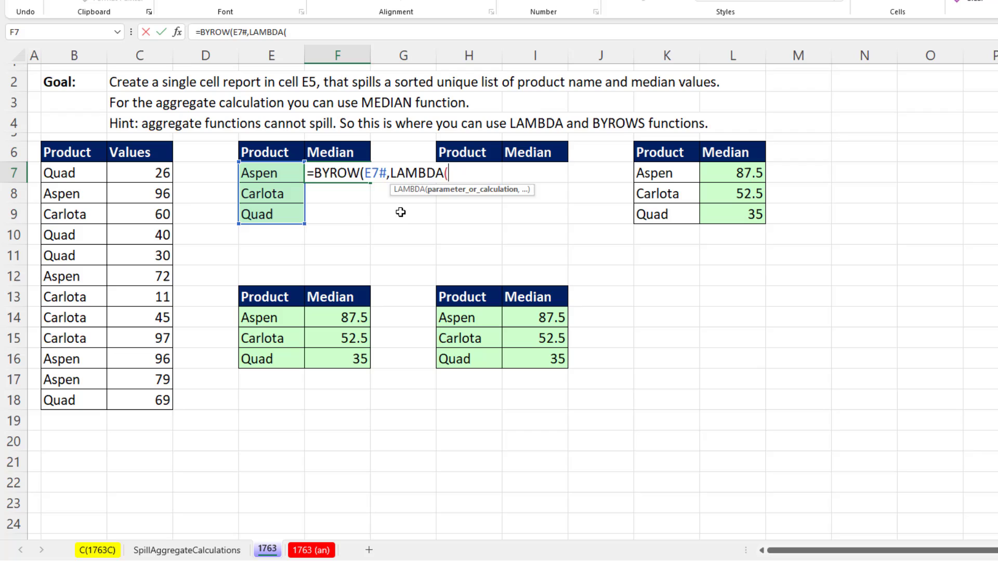
{"action": "key", "text": "Left"}
{"action": "key", "text": "Left"}
{"action": "key", "text": "Left"}
{"action": "key", "text": "Left"}
{"action": "key", "text": "Left"}
{"action": "key", "text": "Left"}
{"action": "key", "text": "Left"}
{"action": "key", "text": "Left"}
{"action": "key", "text": "Left"}
{"action": "key", "text": "Left"}
{"action": "key", "text": "Left"}
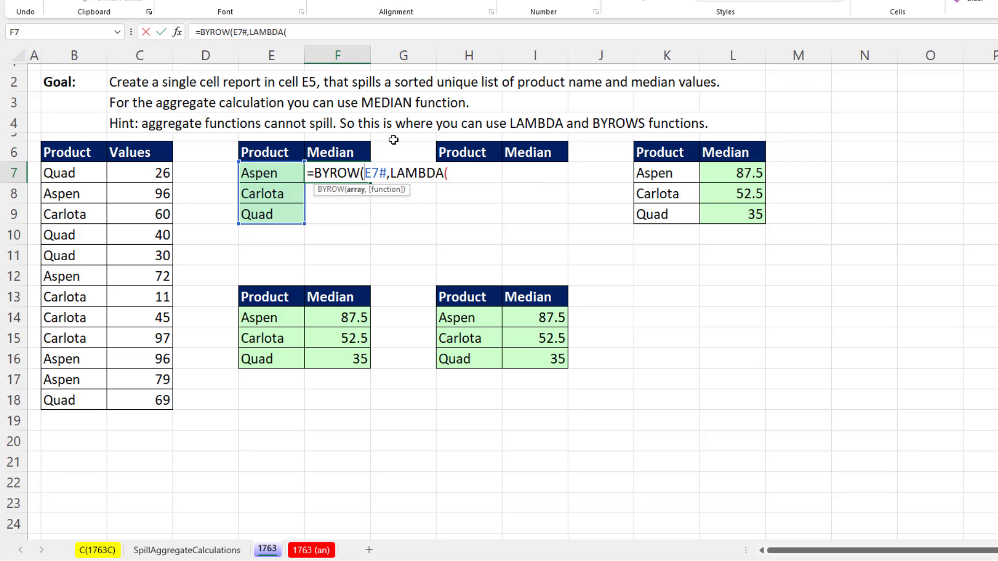
{"action": "left_click", "coordinate": [458, 176]}
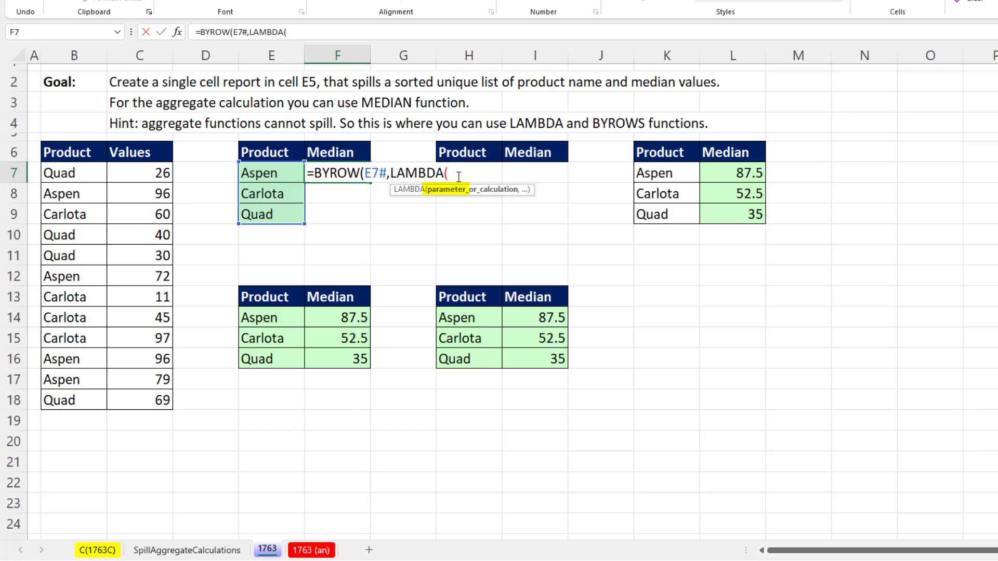
Step: Complete F7's lambda as MEDIAN(IF(B7:B18=cr,C7:C18)) so medians 87.5, 52.5 and 35 spill
{"action": "type", "text": "cr,"}
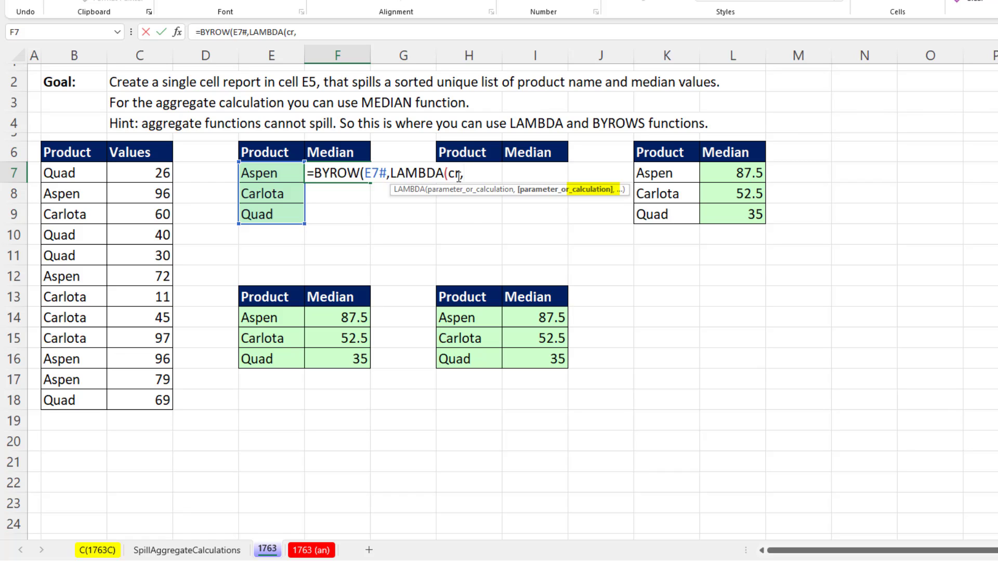
{"action": "type", "text": "med"}
{"action": "key", "text": "Tab"}
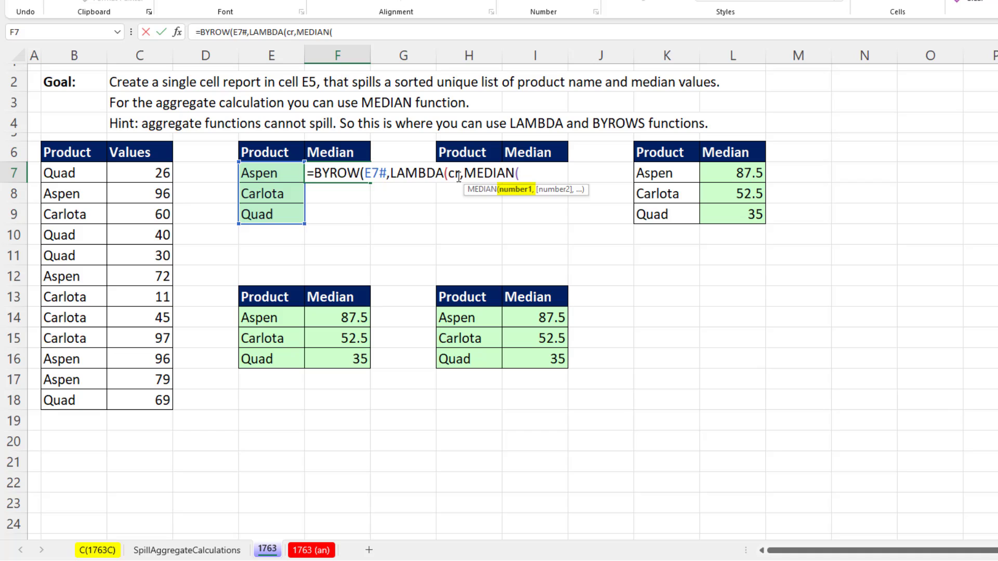
{"action": "type", "text": "if"}
{"action": "key", "text": "Tab"}
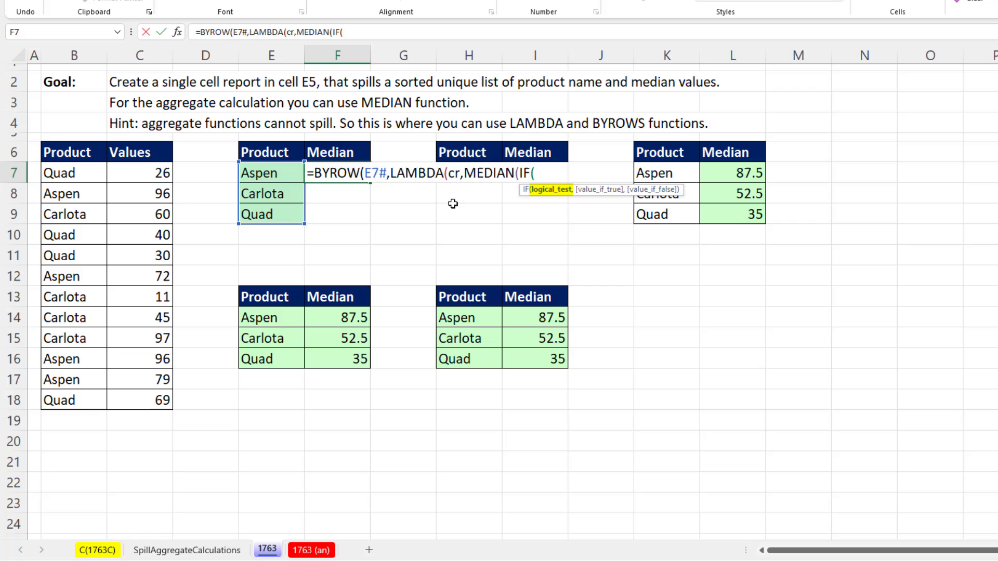
{"action": "left_click_drag", "start_coordinate": [61, 172], "coordinate": [66, 398]}
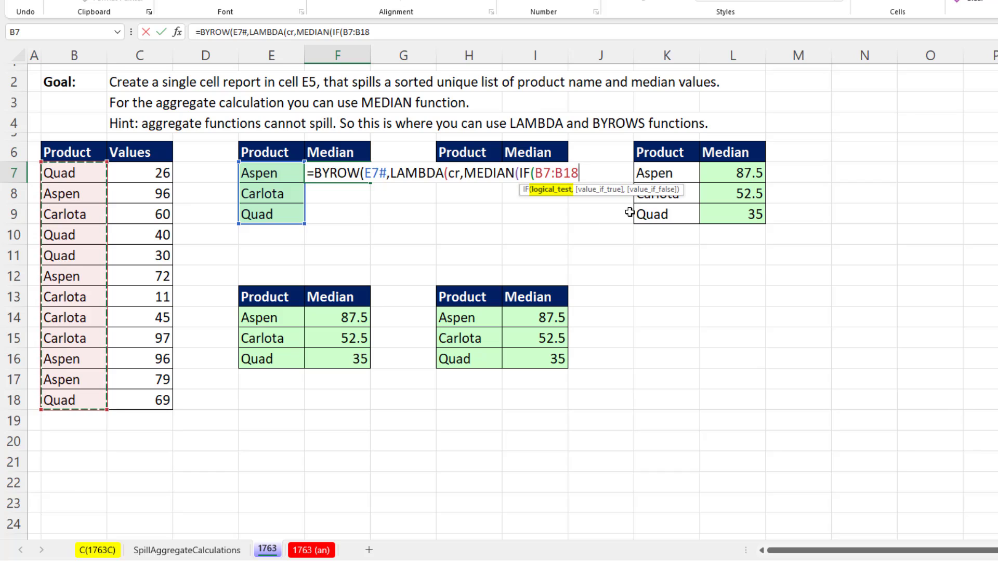
{"action": "type", "text": "="}
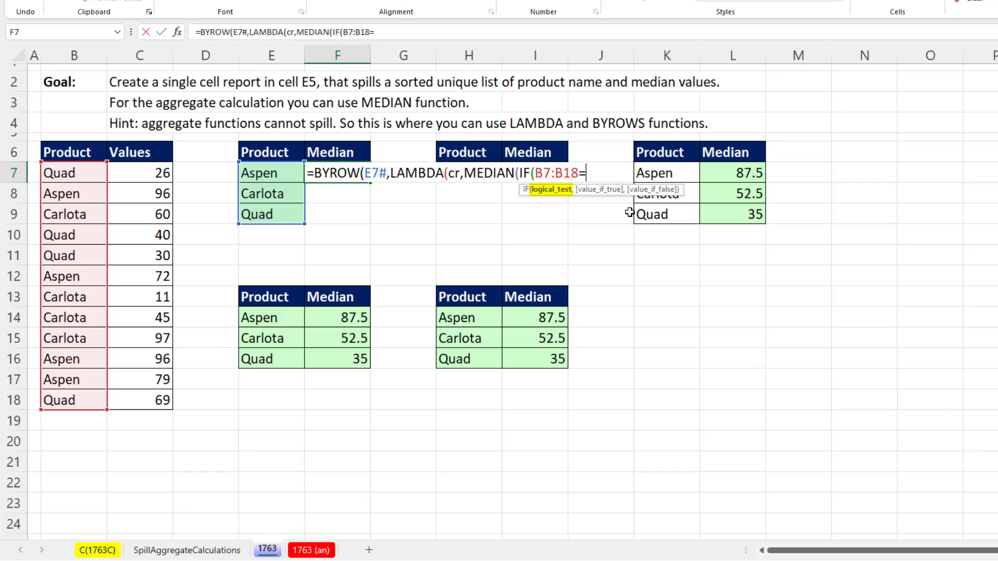
{"action": "type", "text": "cr"}
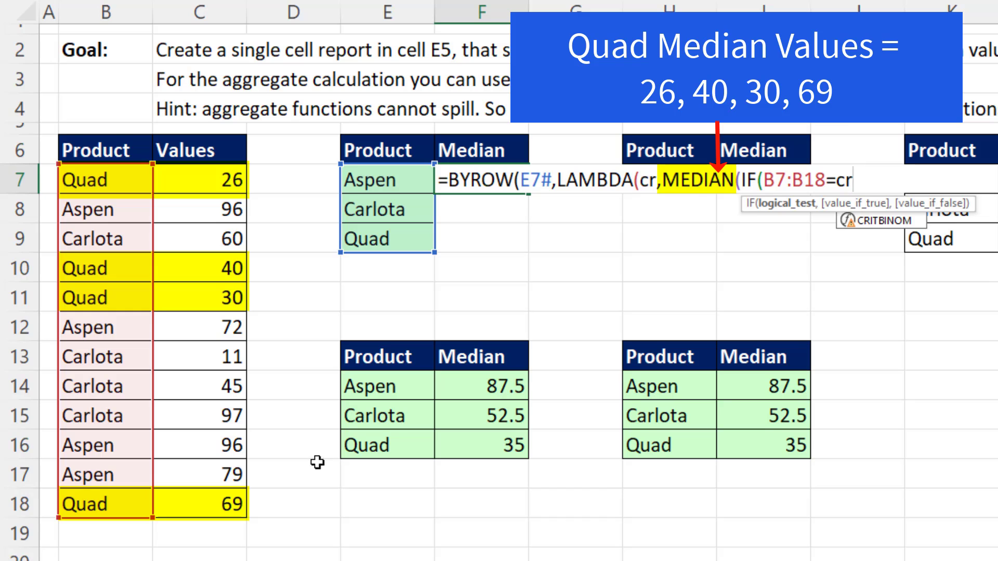
{"action": "type", "text": ","}
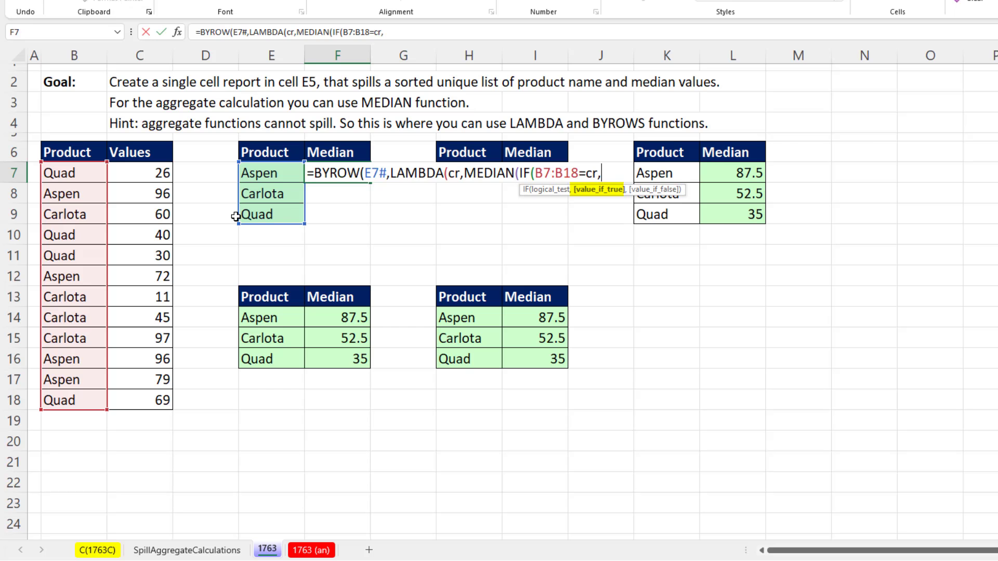
{"action": "left_click_drag", "start_coordinate": [130, 171], "coordinate": [144, 401]}
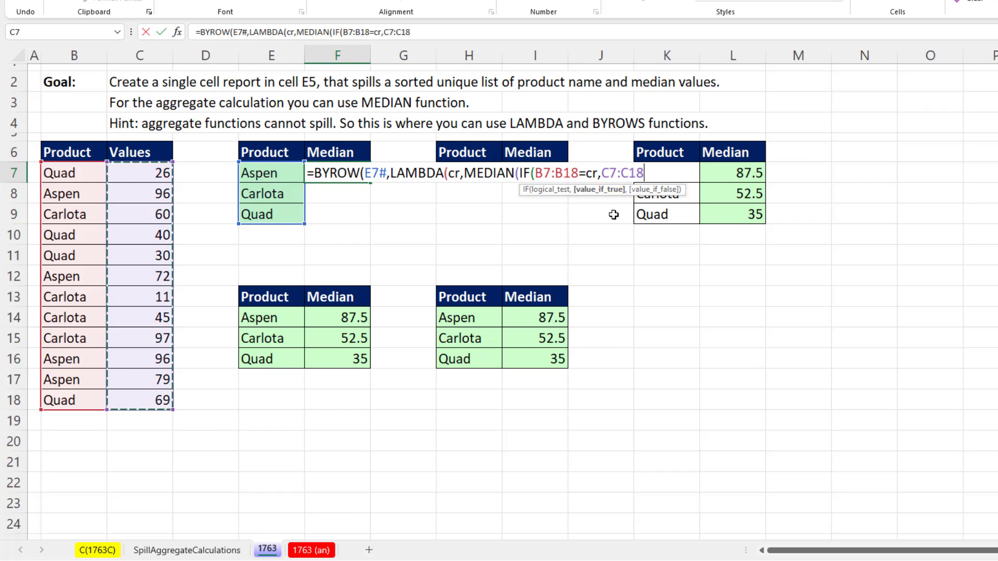
{"action": "type", "text": "))"}
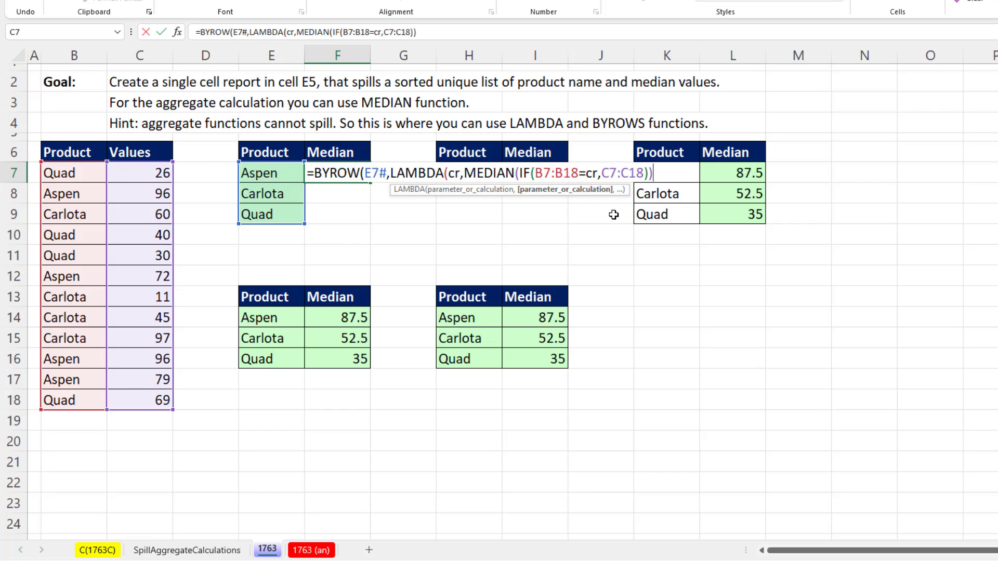
{"action": "type", "text": ")"}
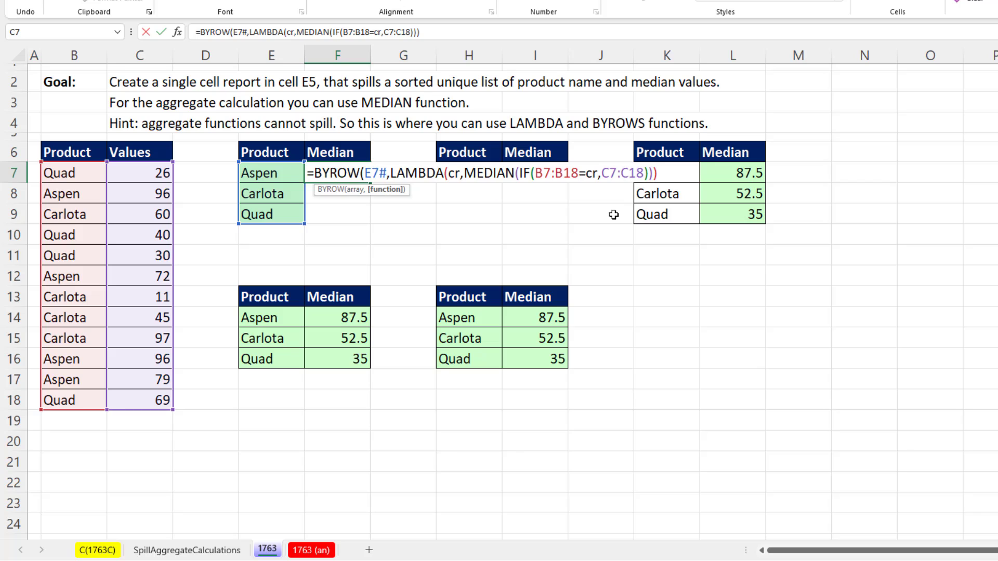
{"action": "type", "text": ")"}
{"action": "key", "text": "Return"}
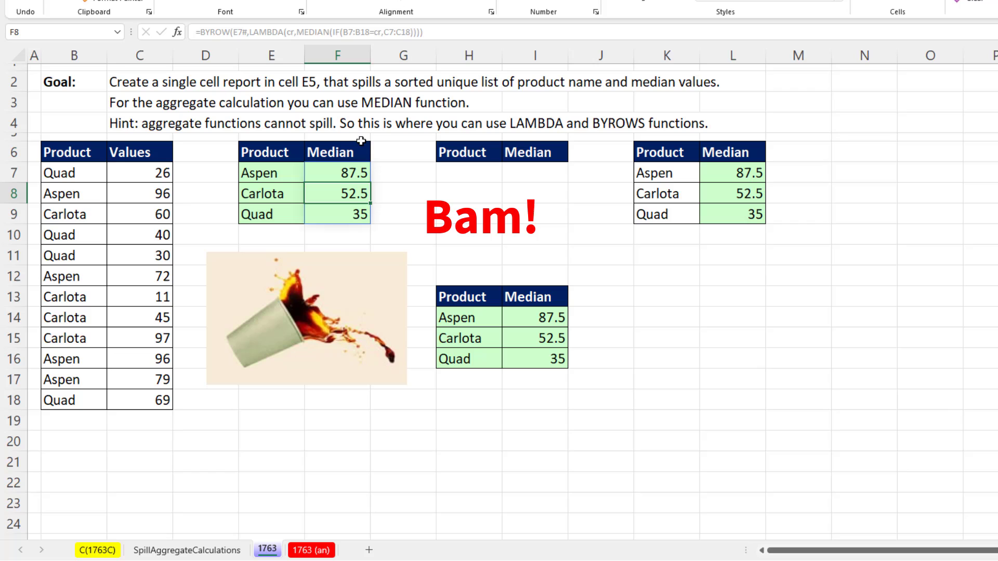
{"action": "double_click", "coordinate": [347, 173]}
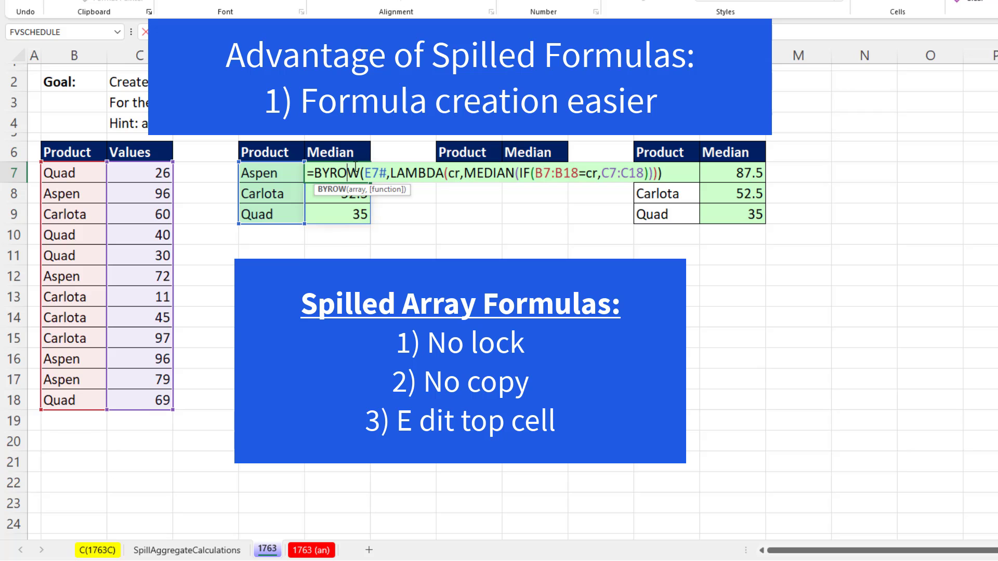
{"action": "left_click", "coordinate": [467, 173]}
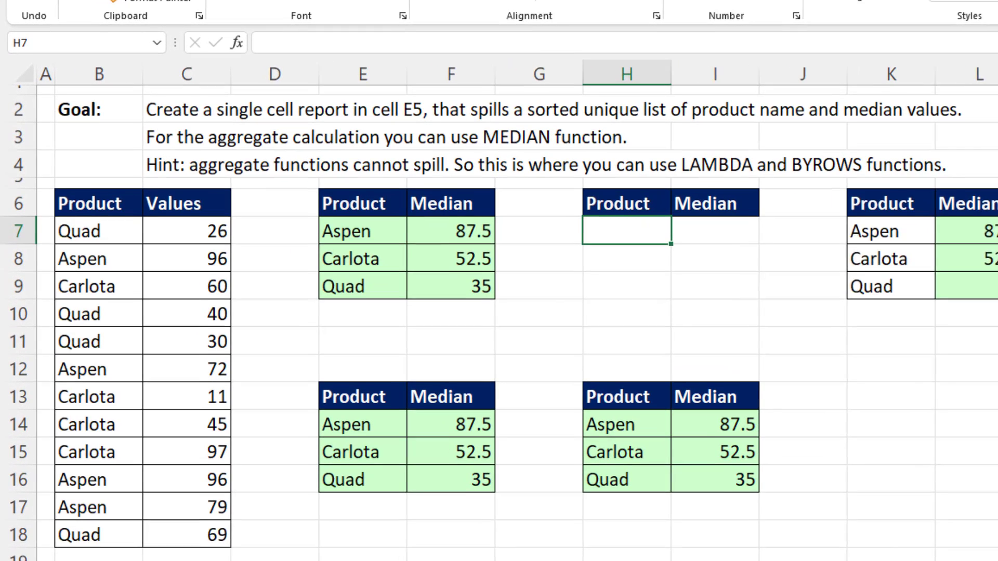
Step: Start a LET formula in H7 with p as B7:B18 and v as C7:C18
{"action": "type", "text": "=let"}
{"action": "key", "text": "Tab"}
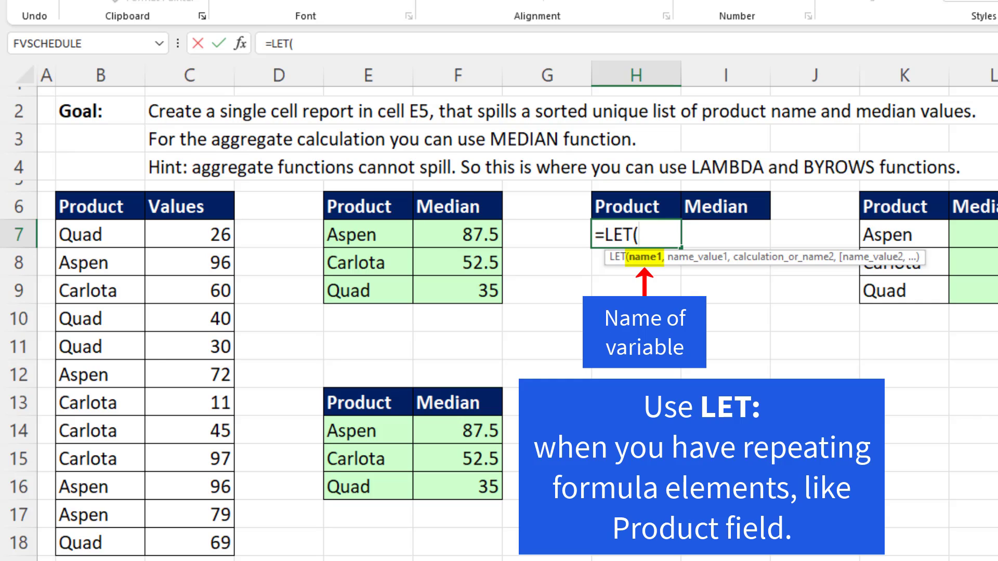
{"action": "type", "text": "p,"}
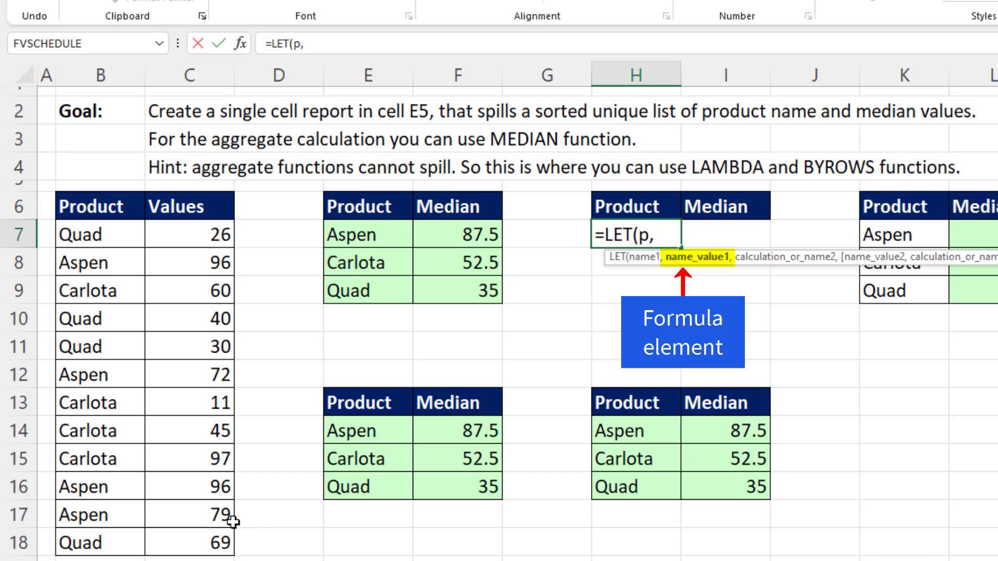
{"action": "left_click_drag", "start_coordinate": [100, 234], "coordinate": [99, 542]}
{"action": "type", "text": ",v"}
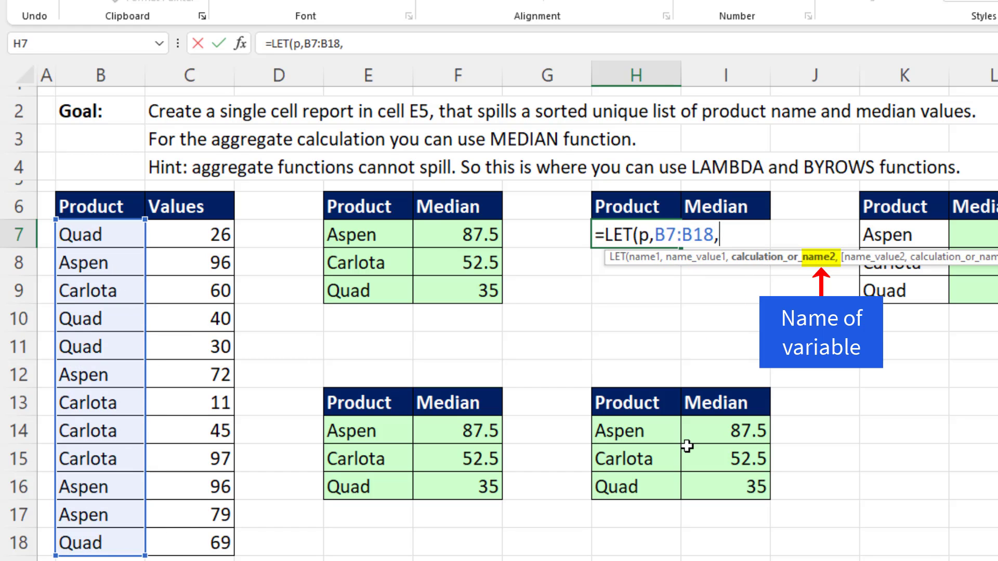
{"action": "type", "text": ","}
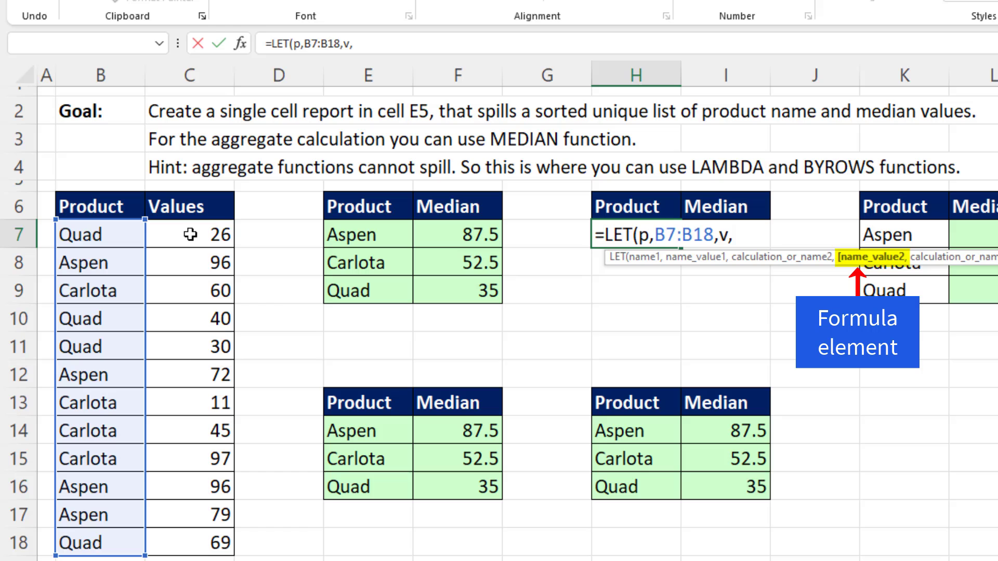
{"action": "left_click_drag", "start_coordinate": [191, 237], "coordinate": [194, 543]}
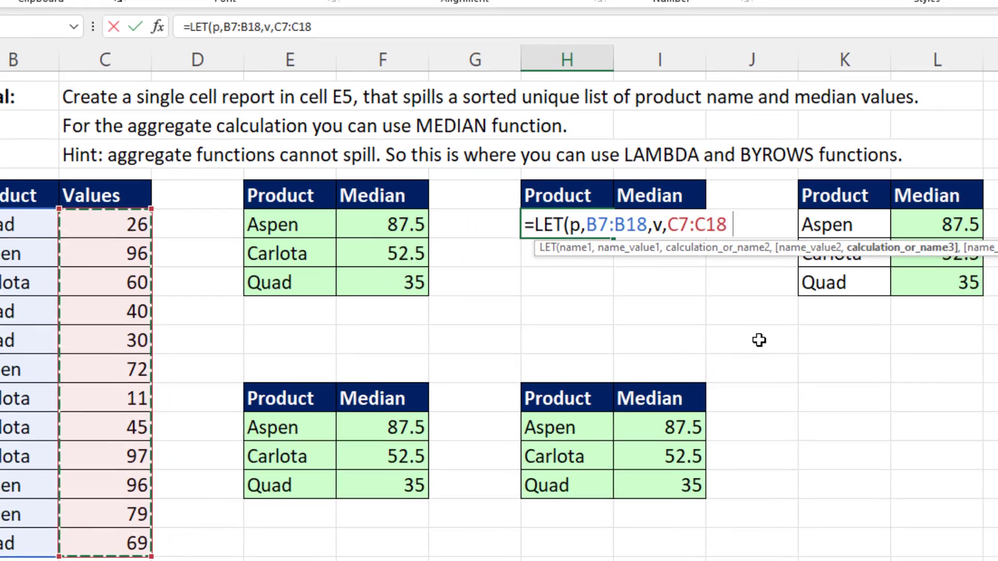
Step: Define psu as SORT(UNIQUE(p)) and begin the mv variable with BYROW
{"action": "type", "text": ","}
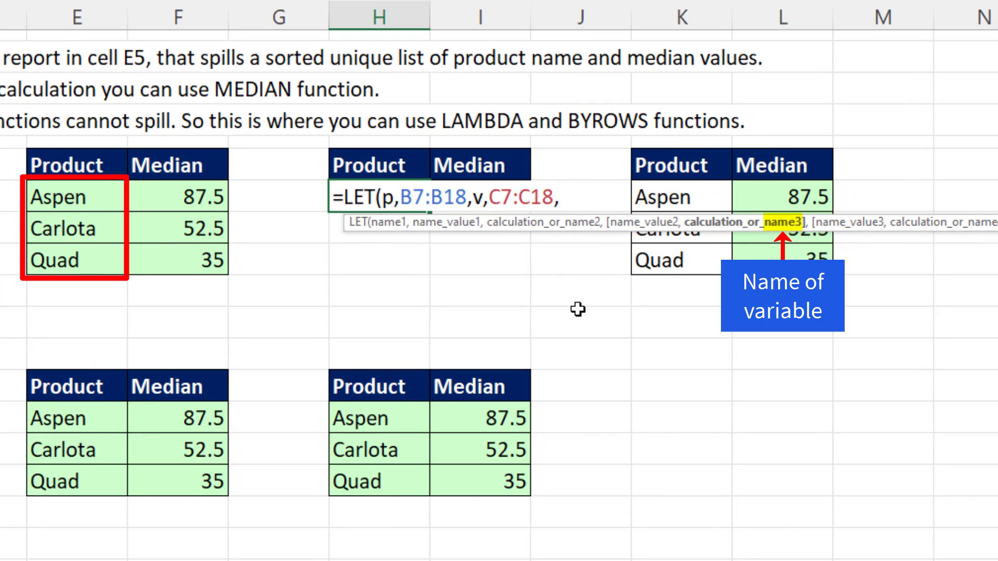
{"action": "type", "text": "p"}
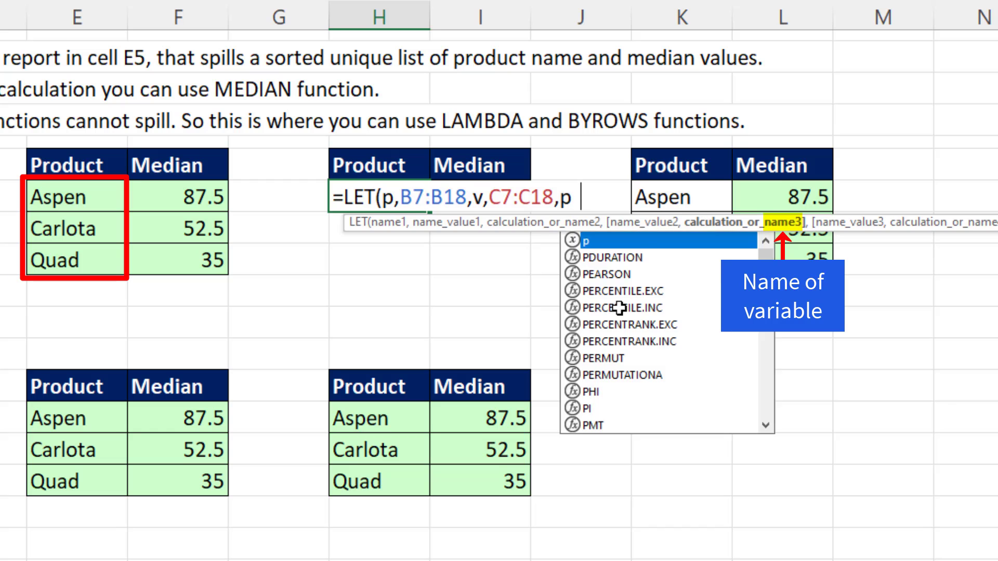
{"action": "type", "text": "su,sort"}
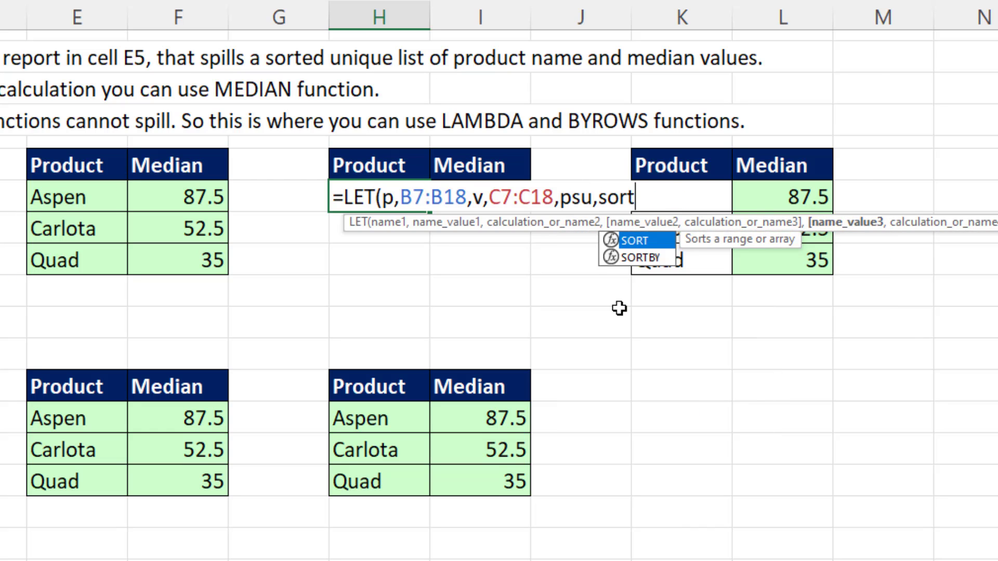
{"action": "key", "text": "Tab"}
{"action": "type", "text": "uniq"}
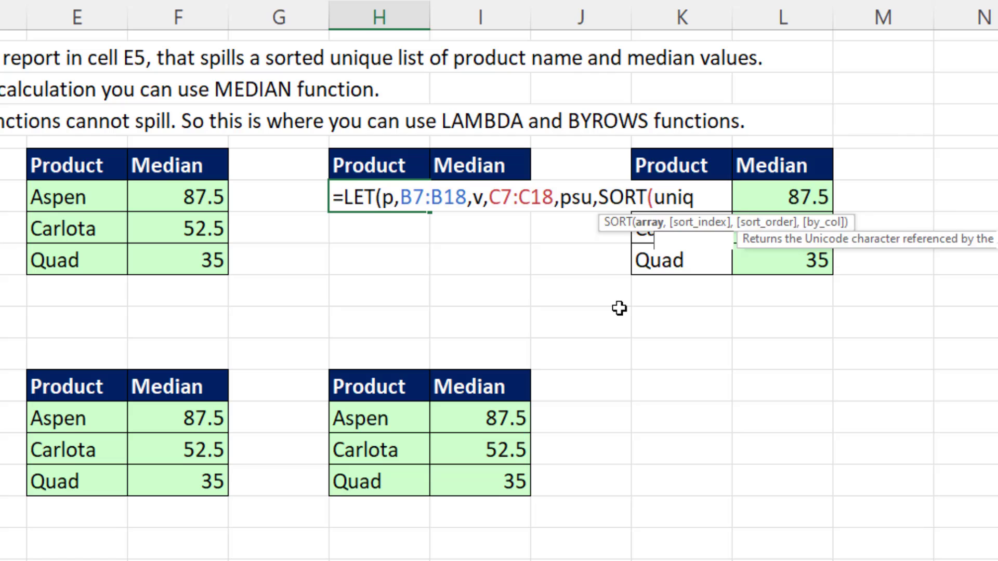
{"action": "key", "text": "Tab"}
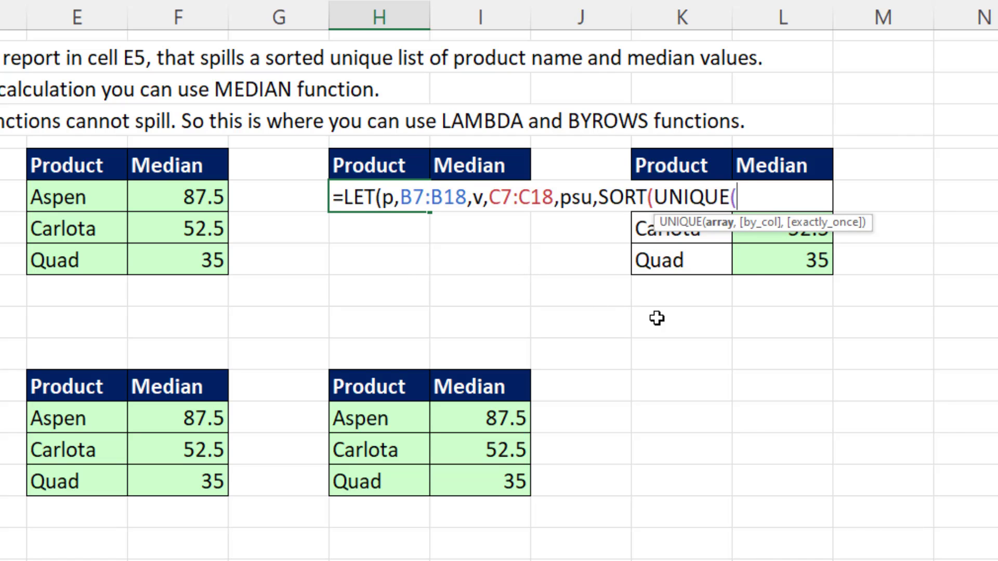
{"action": "type", "text": "p))"}
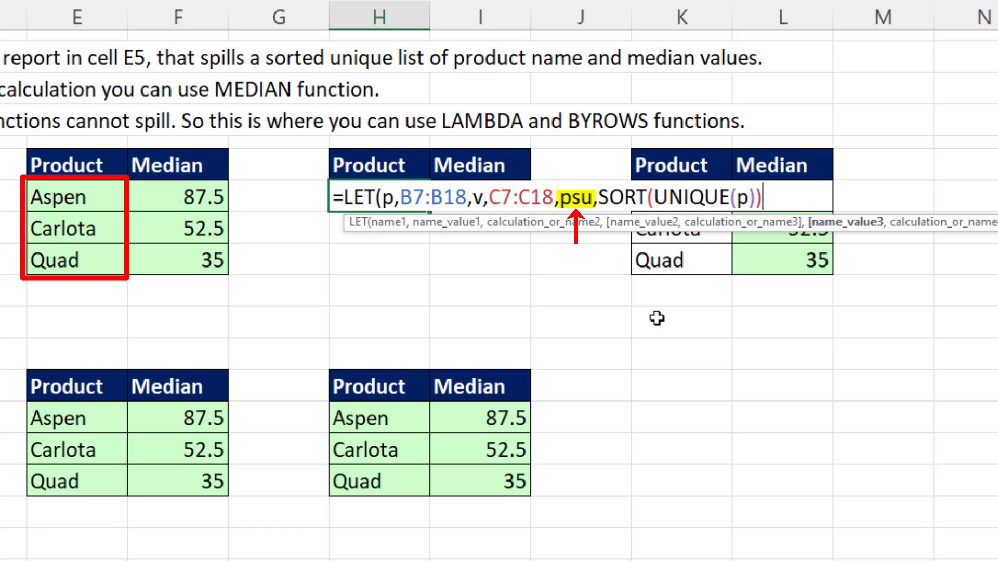
{"action": "type", "text": ","}
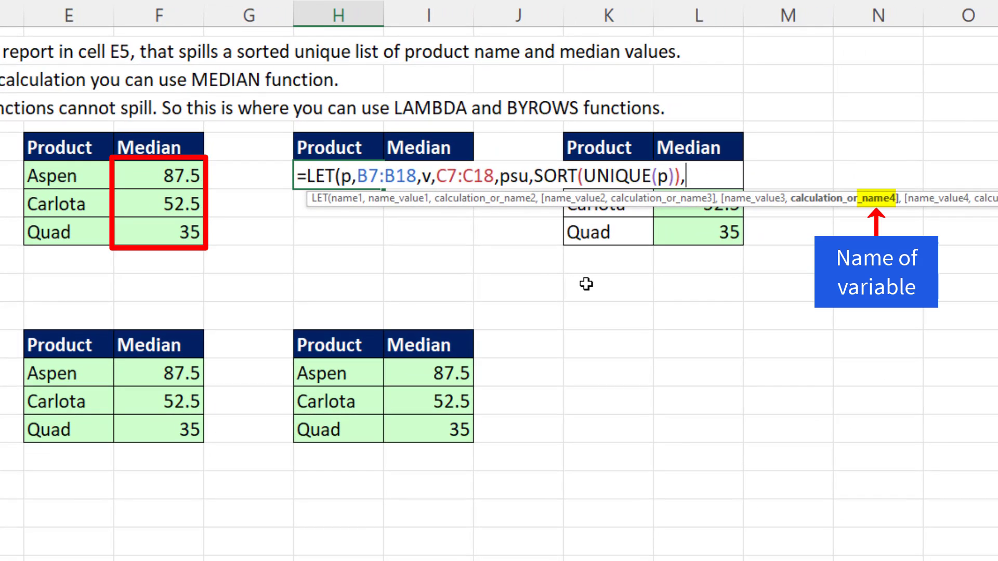
{"action": "type", "text": "mv"}
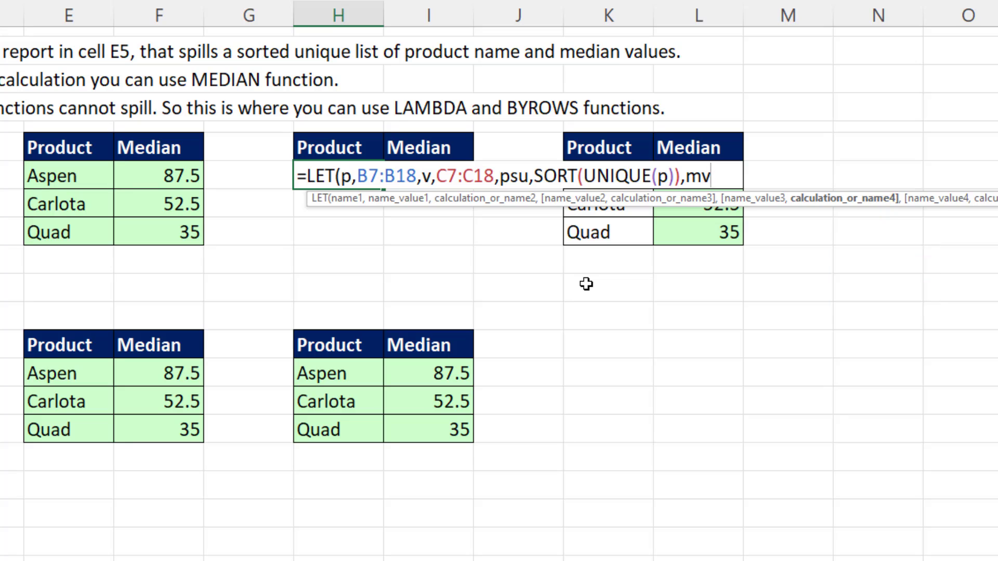
{"action": "type", "text": ","}
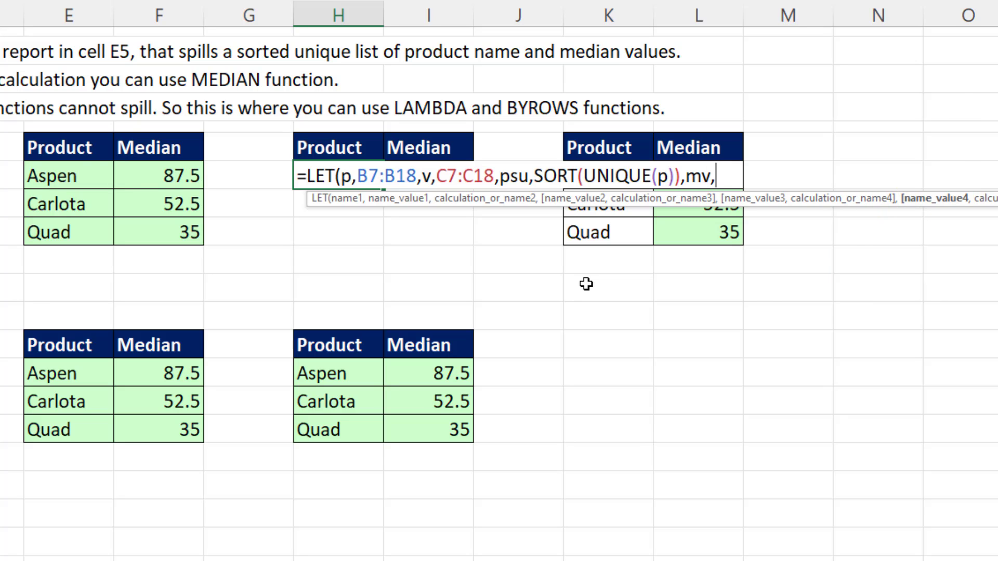
{"action": "type", "text": "by"}
Step: Define mv as BYROW(psu,LAMBDA(cr,MEDIAN(IF(p=cr,v)))) in the H7 LET formula
{"action": "key", "text": "Down"}
{"action": "key", "text": "Tab"}
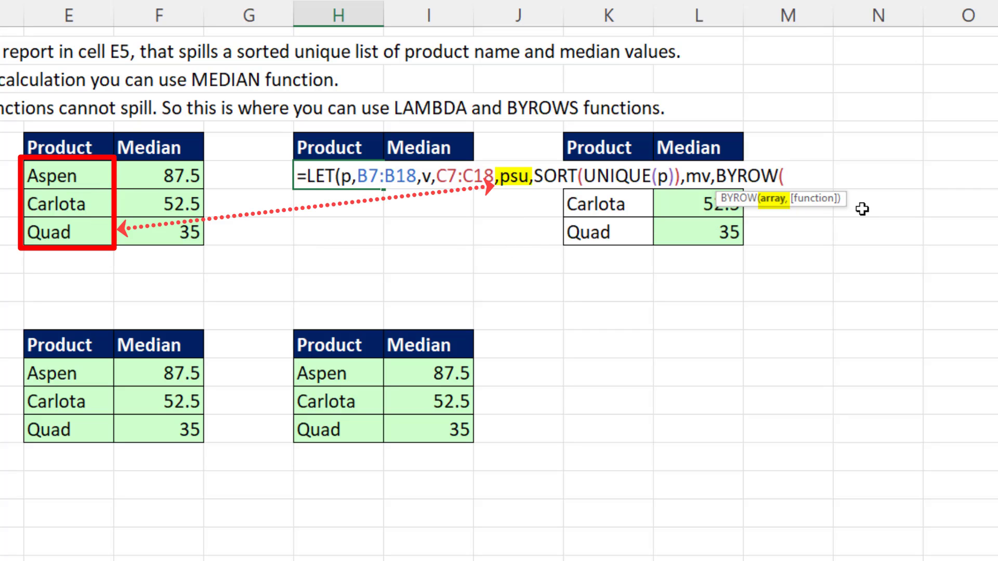
{"action": "type", "text": "psu,"}
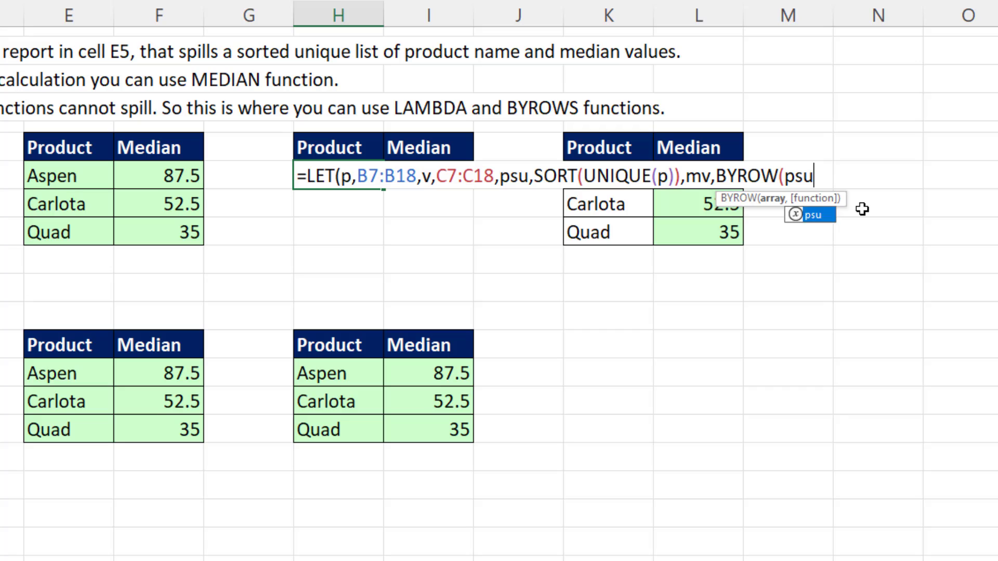
{"action": "type", "text": "la"}
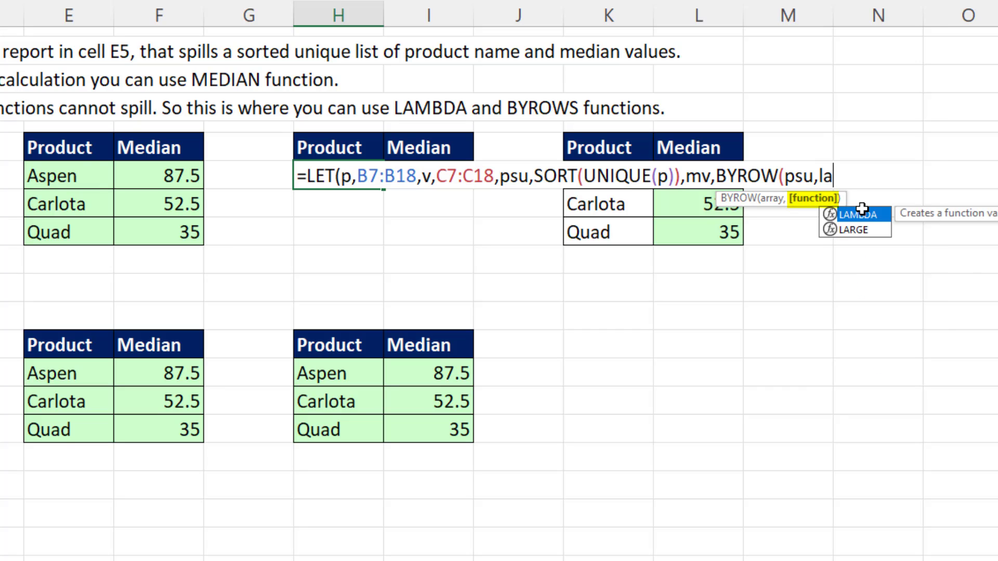
{"action": "key", "text": "Tab"}
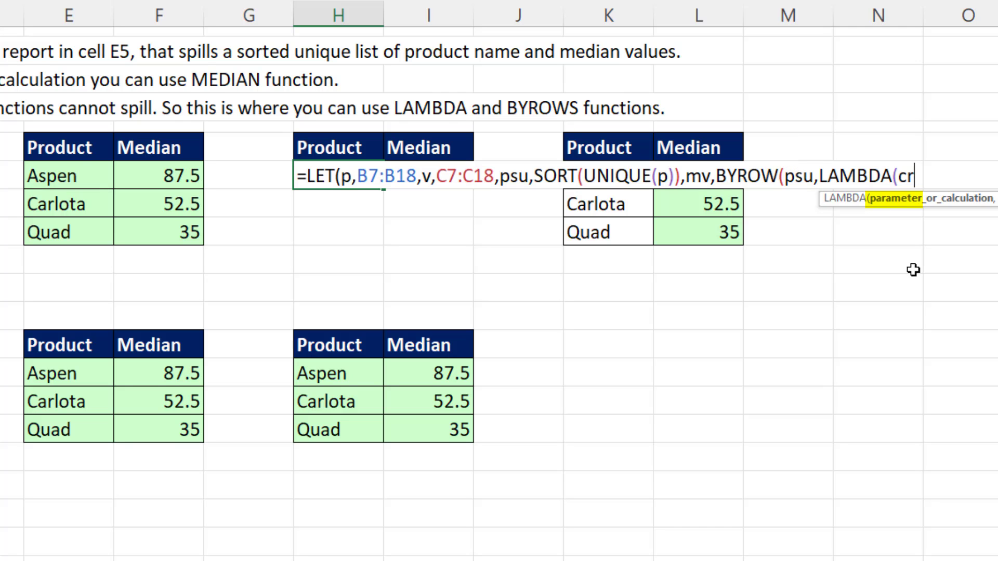
{"action": "type", "text": ","}
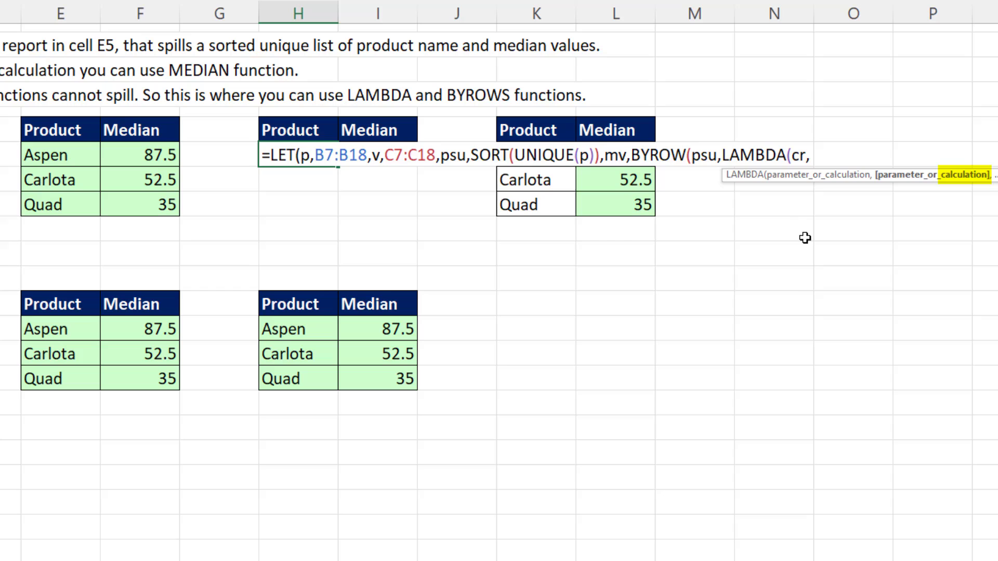
{"action": "type", "text": "me"}
{"action": "key", "text": "Tab"}
{"action": "type", "text": "i"}
{"action": "key", "text": "Tab"}
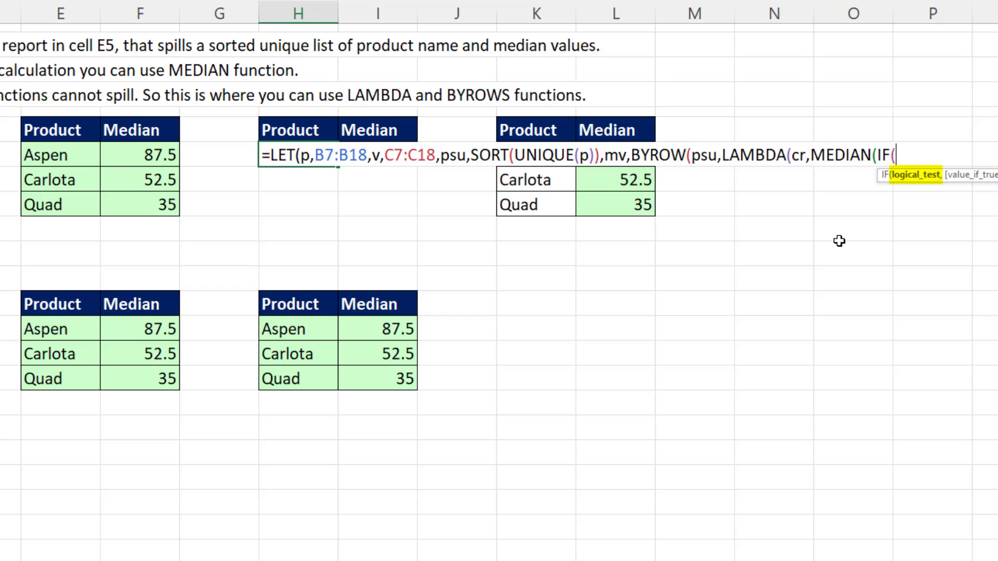
{"action": "type", "text": "p=cr"}
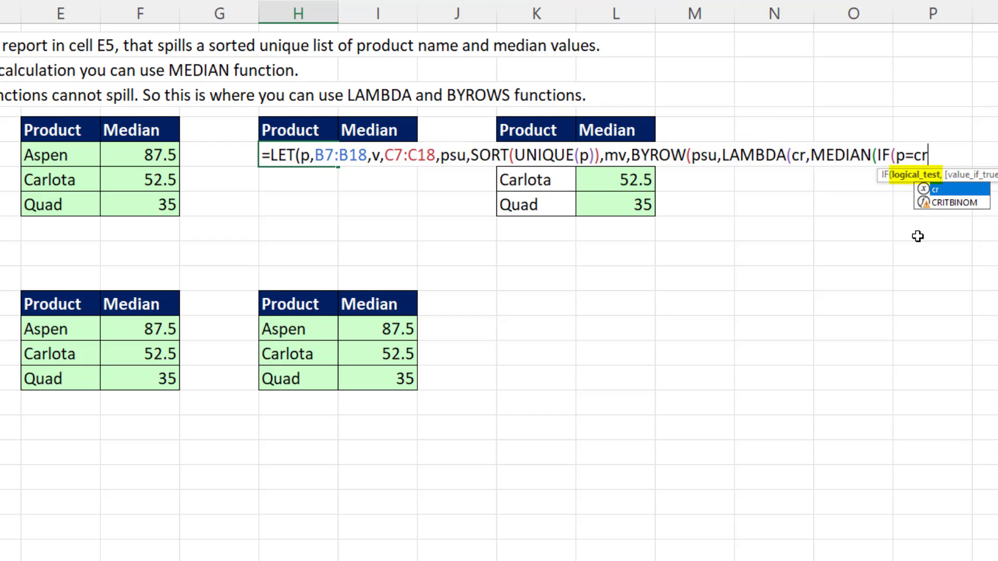
{"action": "type", "text": ","}
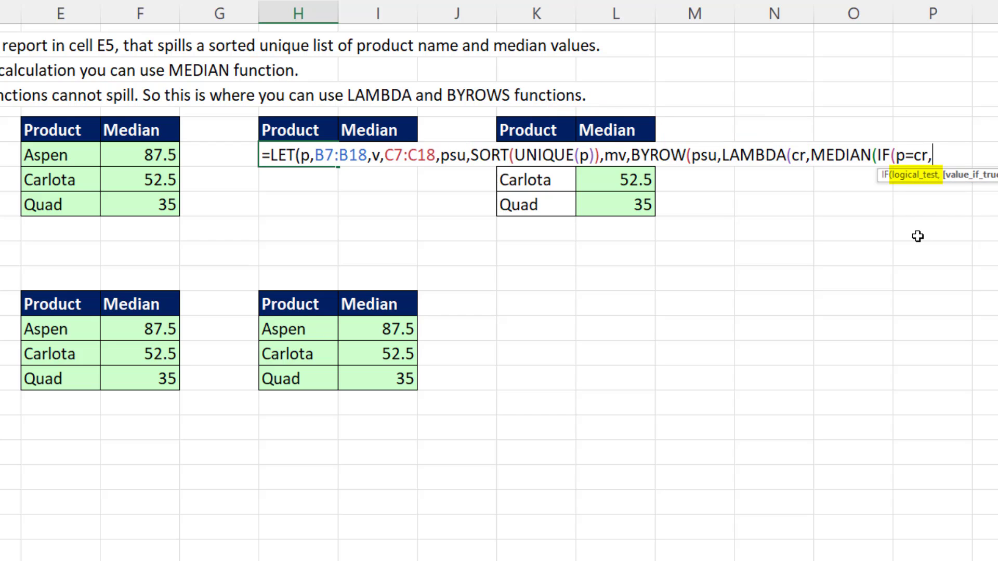
{"action": "type", "text": "v"}
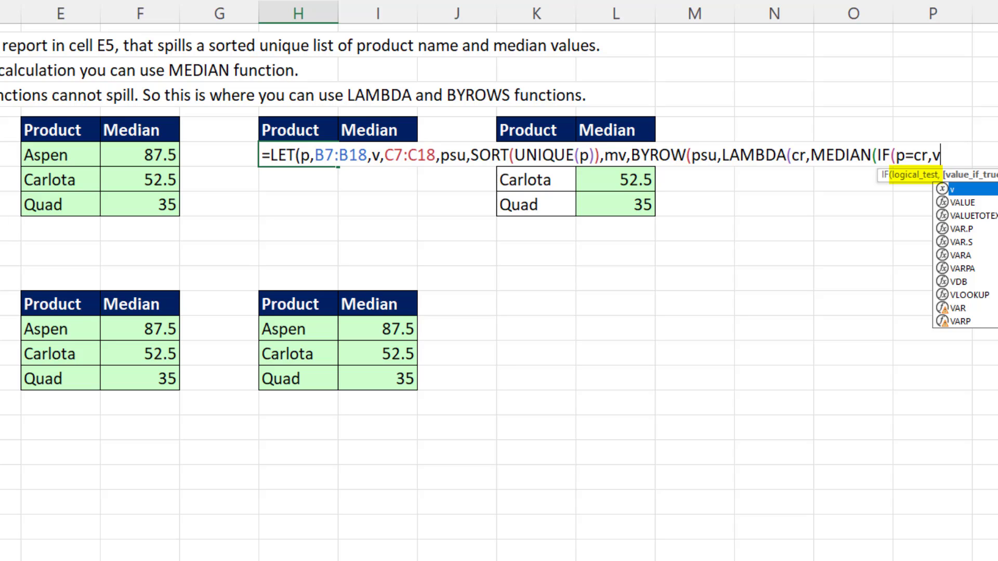
{"action": "type", "text": ")"}
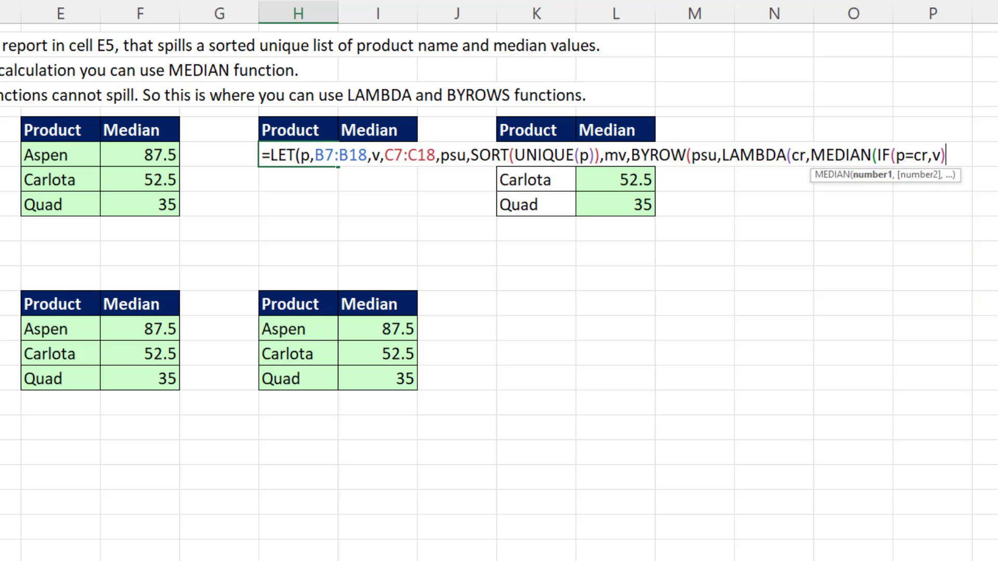
{"action": "type", "text": "))"}
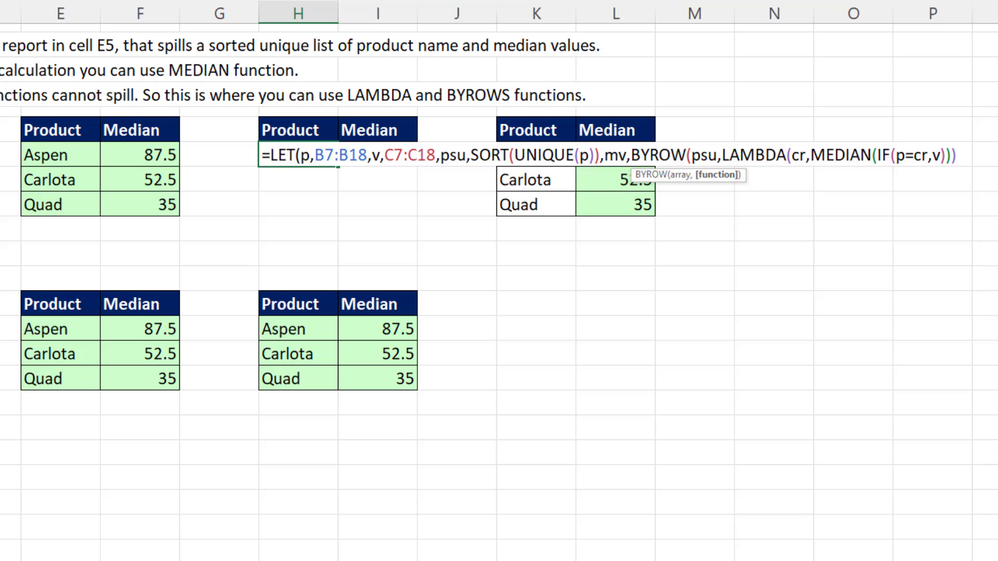
{"action": "type", "text": ")"}
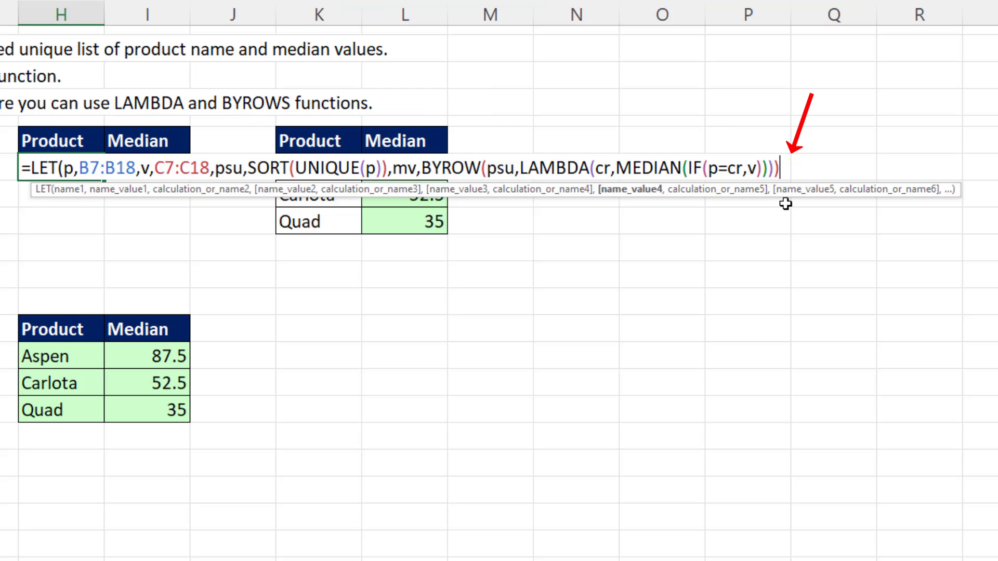
Step: Enter the LET with psu as final calculation, then swap it to mv to spill 87.5, 52.5, 35
{"action": "type", "text": ","}
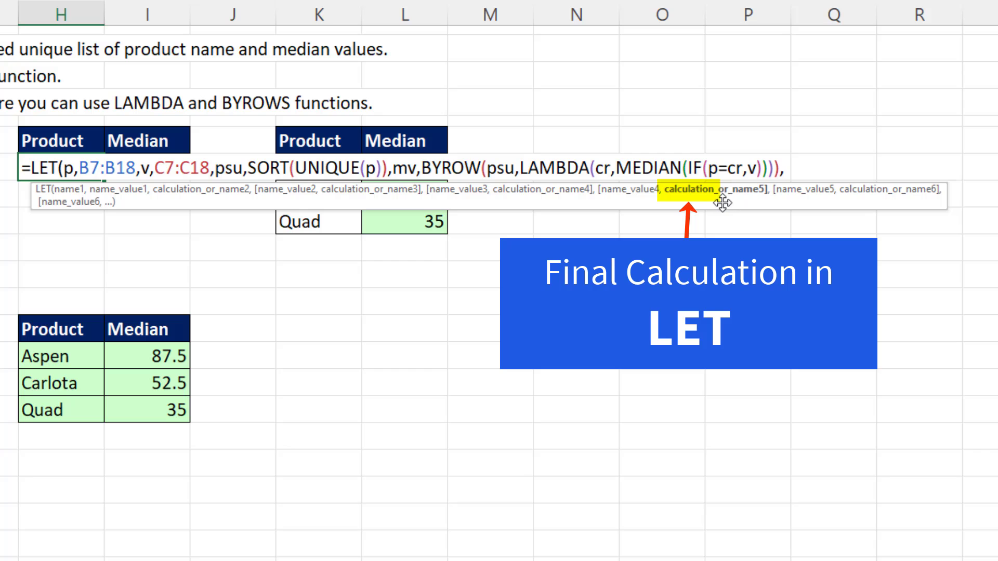
{"action": "type", "text": "psu)"}
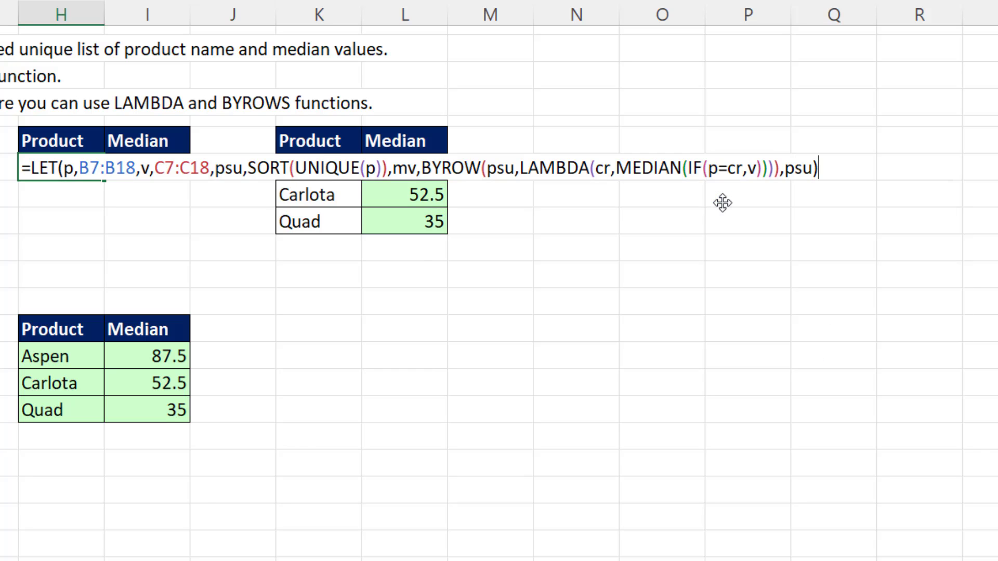
{"action": "key", "text": "ctrl+Return"}
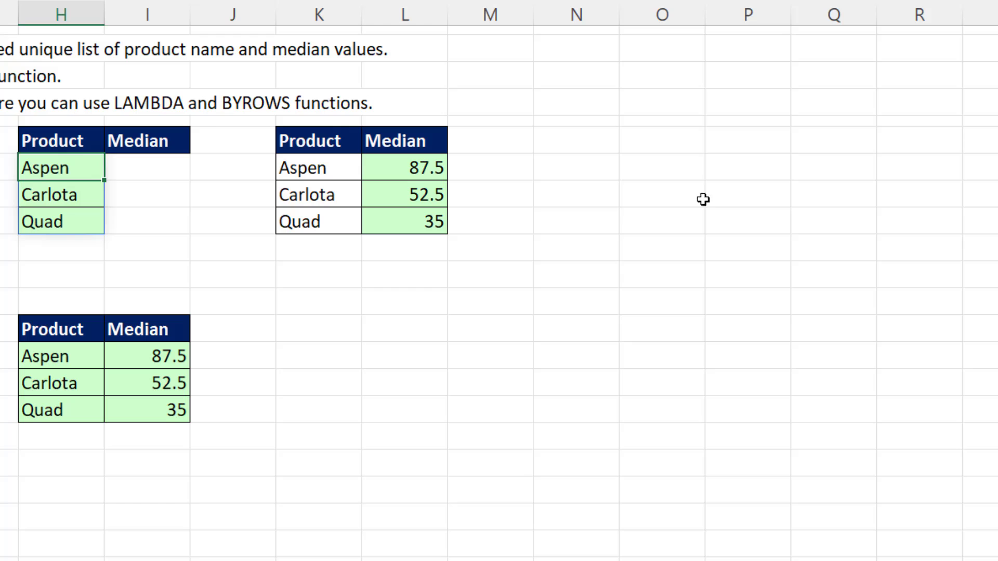
{"action": "key", "text": "F2"}
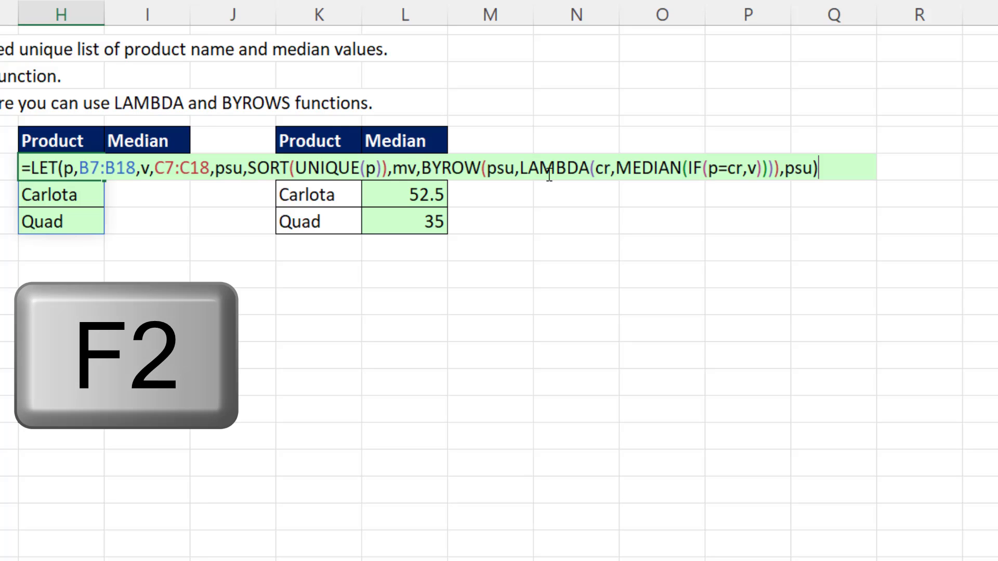
{"action": "key", "text": "BackSpace"}
{"action": "key", "text": "BackSpace"}
{"action": "key", "text": "BackSpace"}
{"action": "key", "text": "BackSpace"}
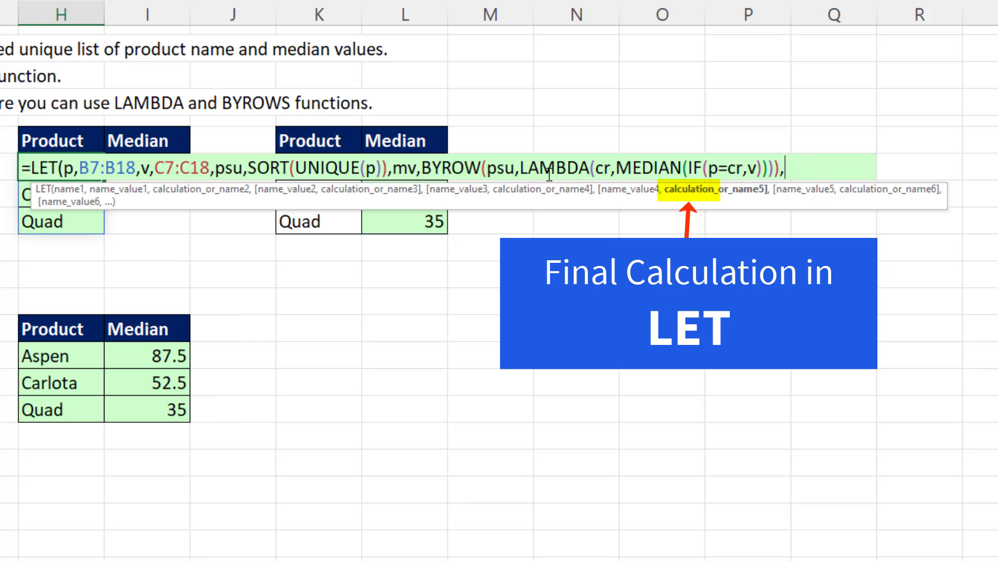
{"action": "type", "text": "mv)"}
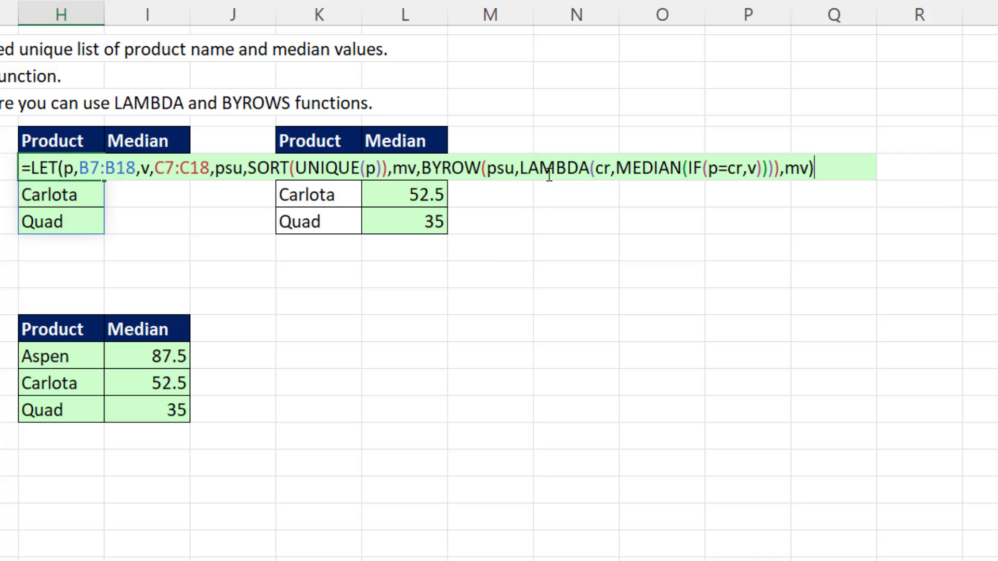
{"action": "key", "text": "ctrl+Return"}
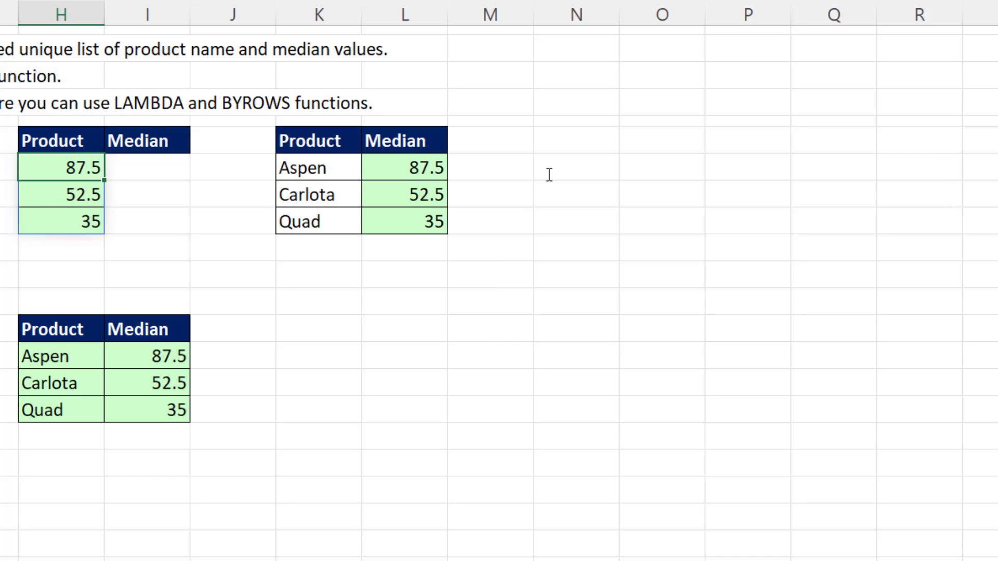
{"action": "key", "text": "F2"}
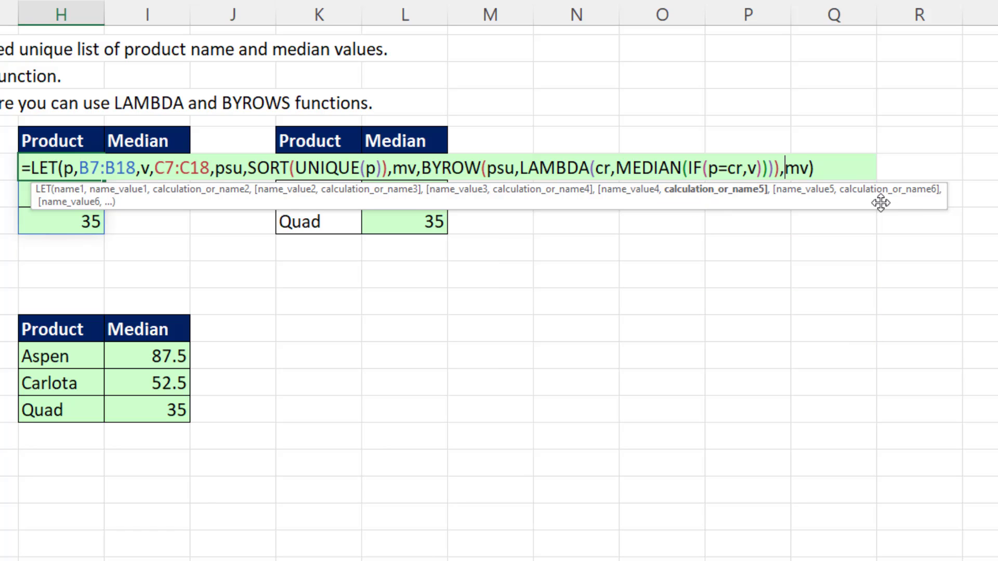
Step: Replace the final mv with CHOOSE({1,2},psu,mv) so Aspen, Carlota, Quad spill beside their medians
{"action": "type", "text": "cho"}
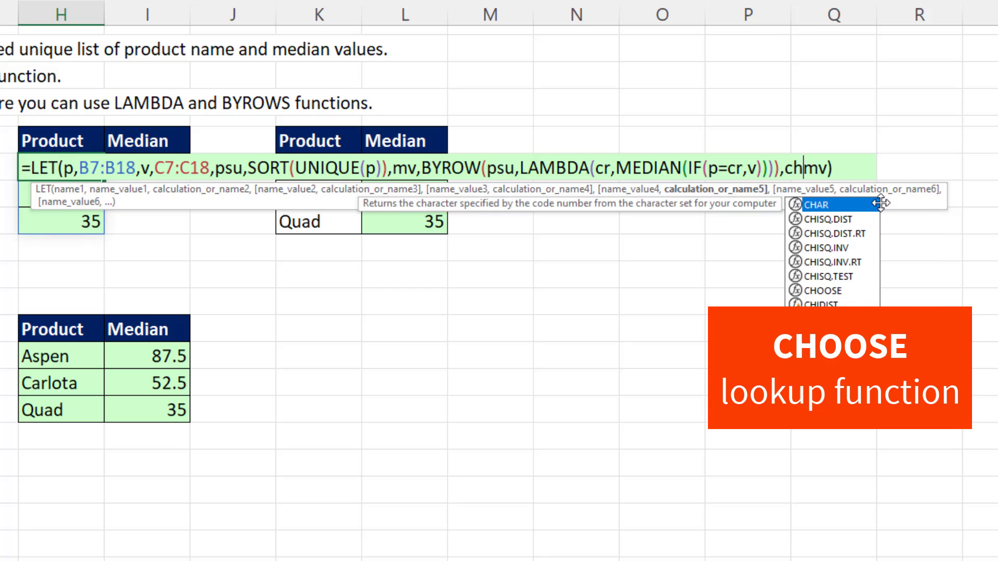
{"action": "key", "text": "Tab"}
{"action": "key", "text": "Delete"}
{"action": "key", "text": "Delete"}
{"action": "key", "text": "Delete"}
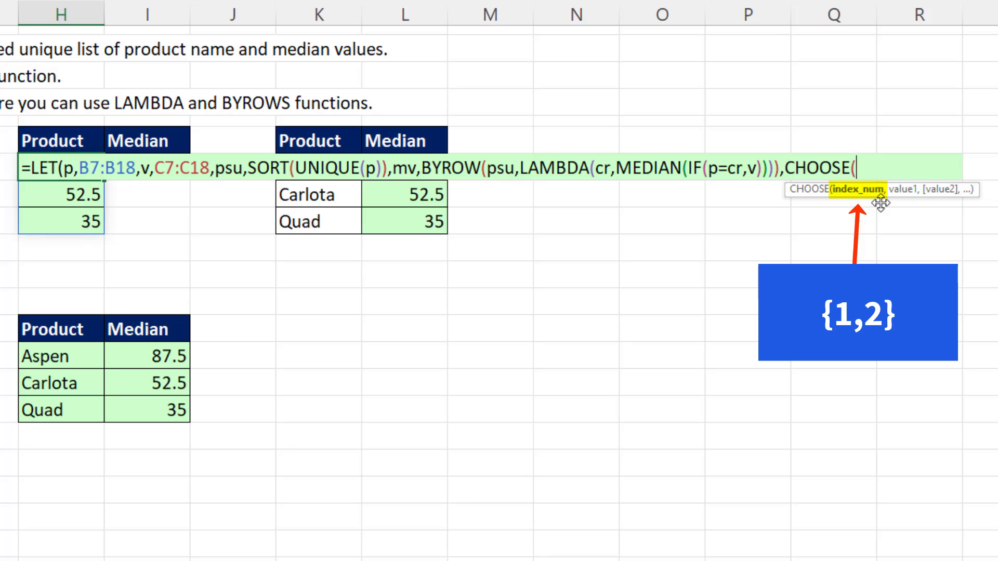
{"action": "type", "text": "{"}
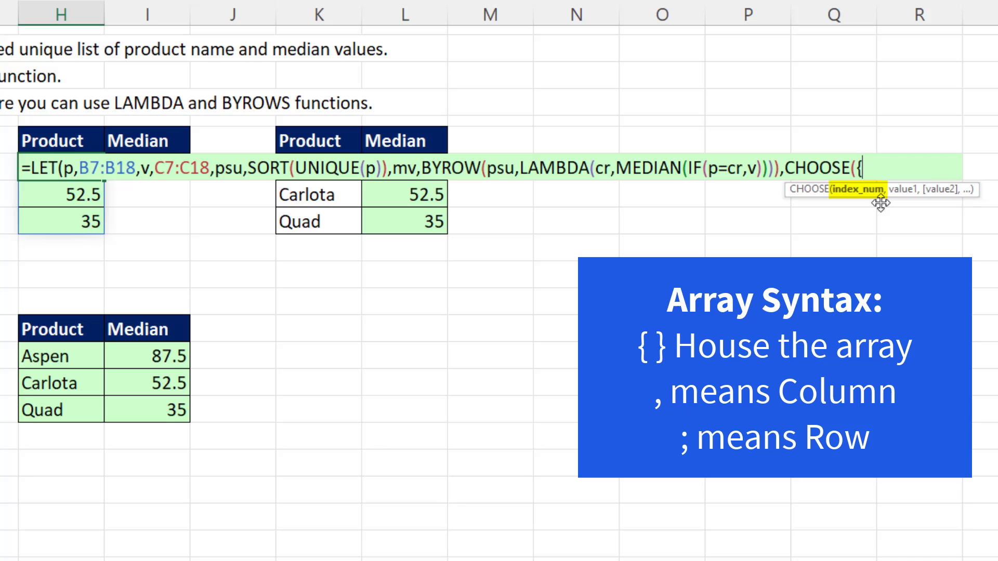
{"action": "type", "text": "1,2}"}
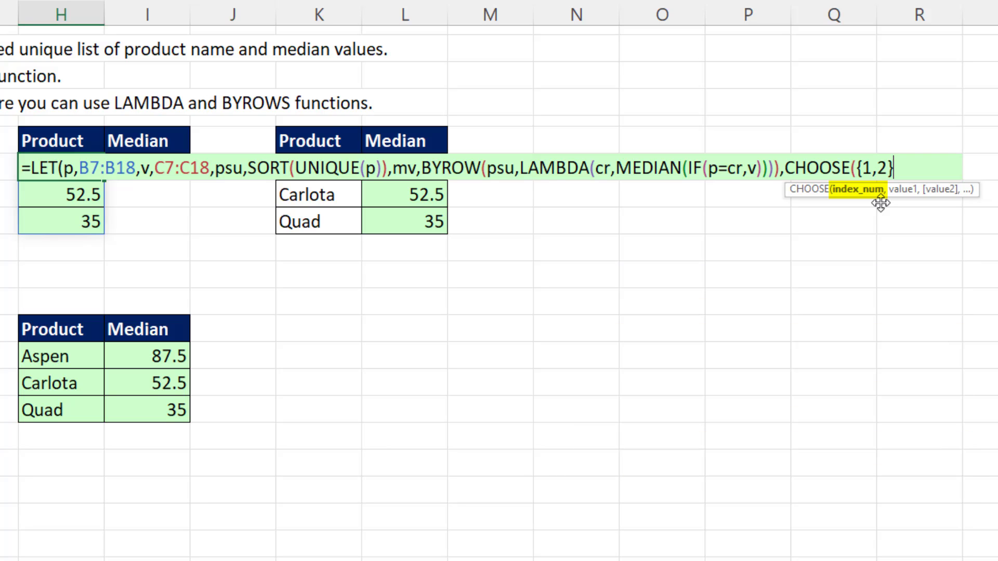
{"action": "type", "text": ","}
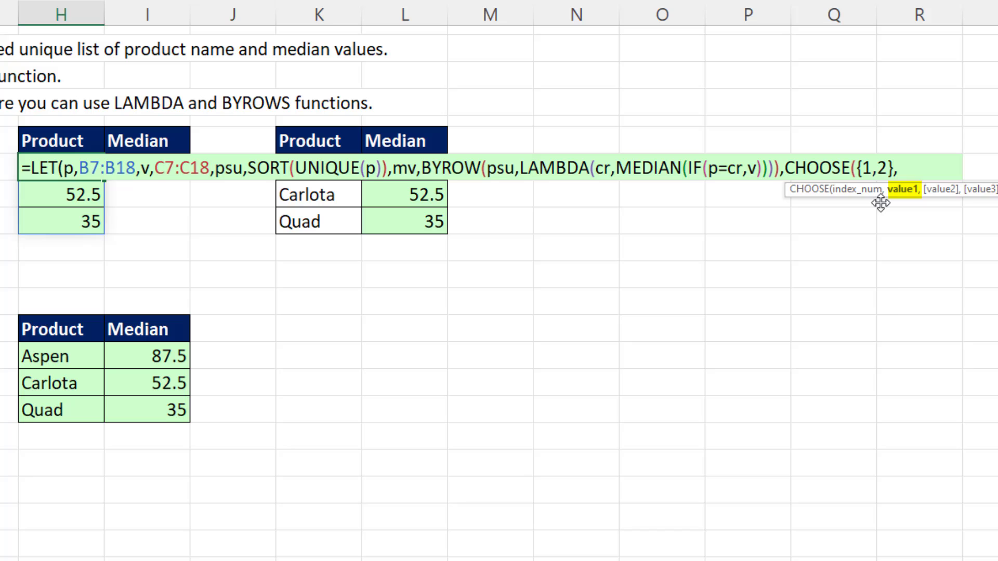
{"action": "type", "text": "psu,"}
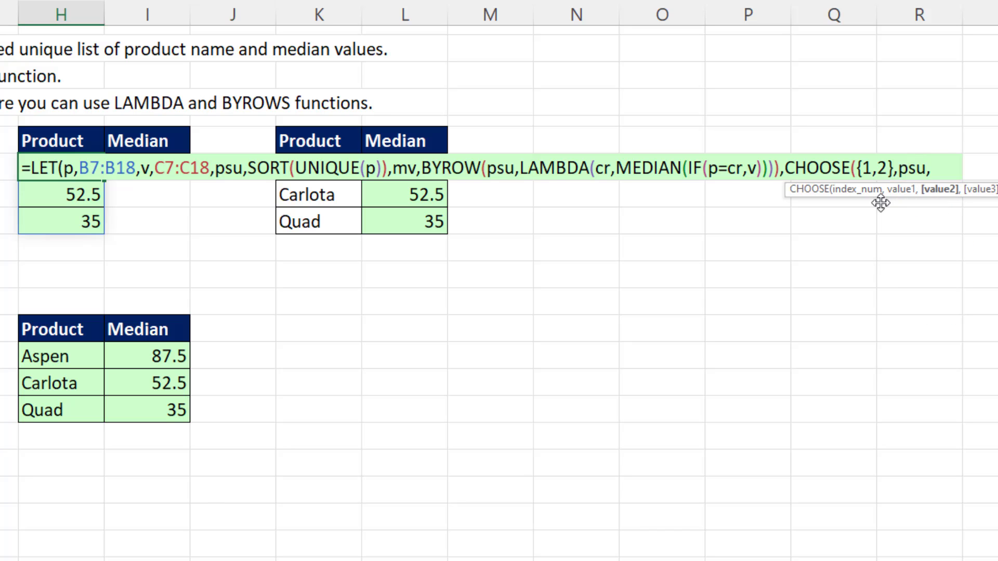
{"action": "type", "text": "mv"}
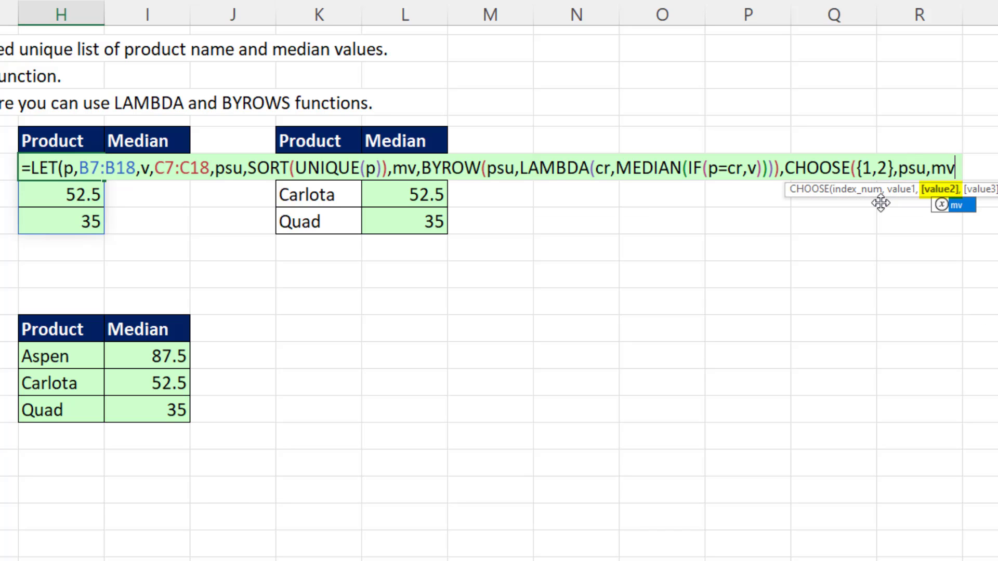
{"action": "type", "text": ")"}
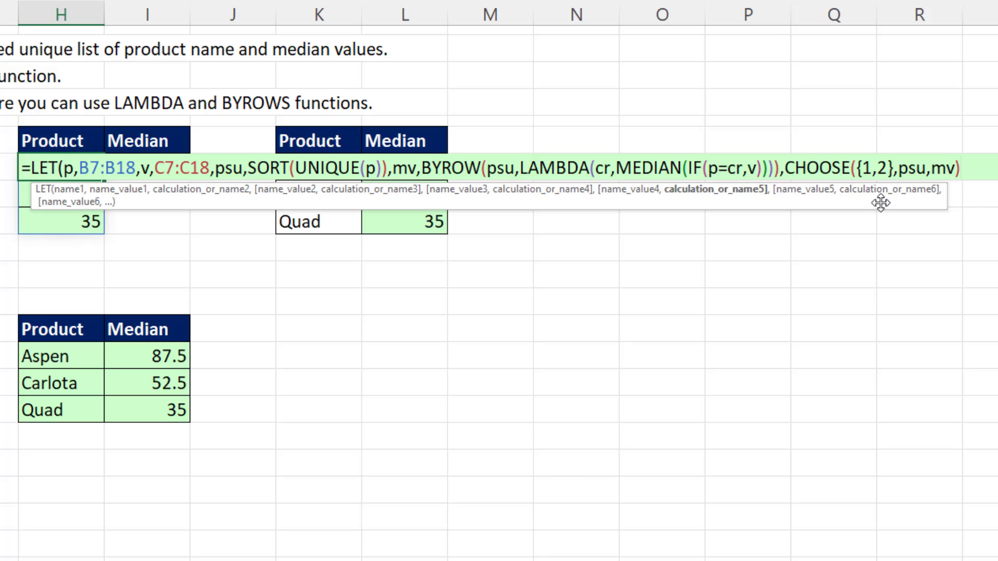
{"action": "type", "text": ")"}
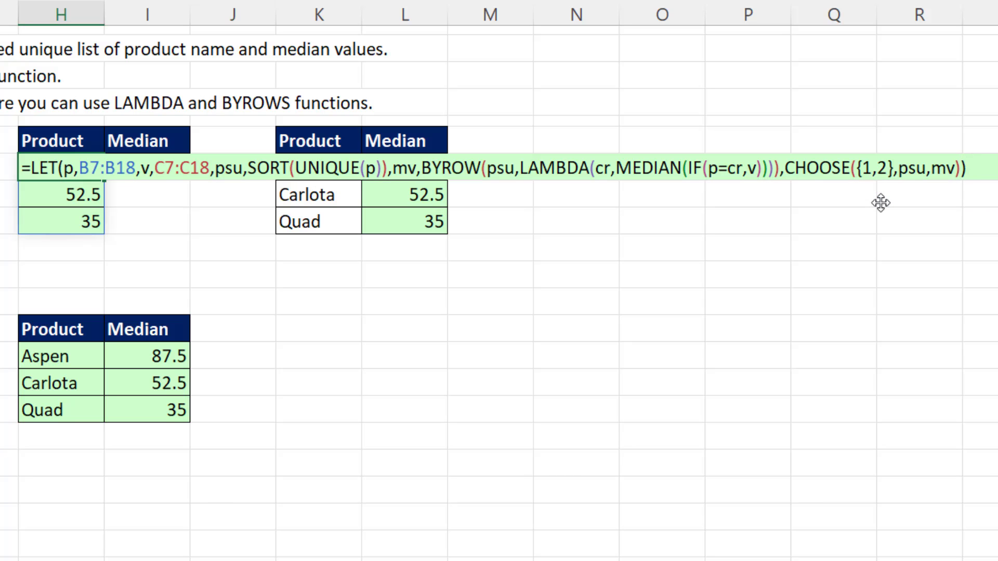
{"action": "key", "text": "Return"}
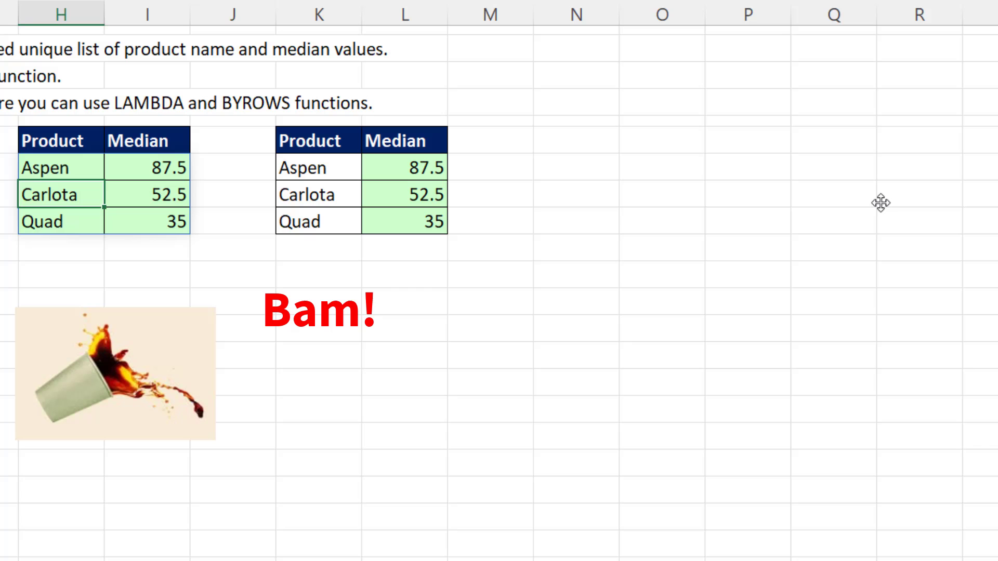
Step: Check the spilled Quad and Aspen medians, then open H7's LET formula for editing
{"action": "left_click", "coordinate": [167, 222]}
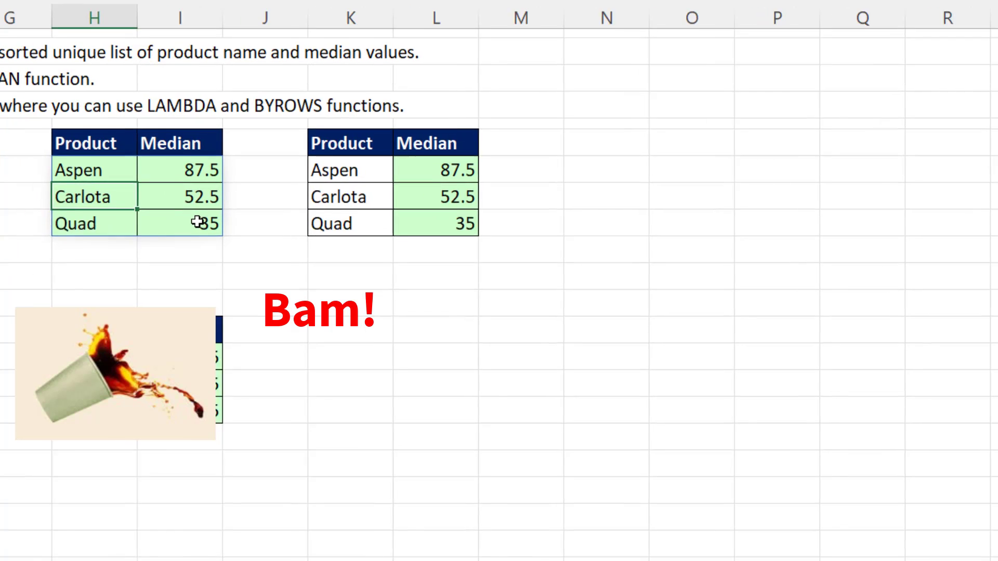
{"action": "left_click", "coordinate": [418, 187]}
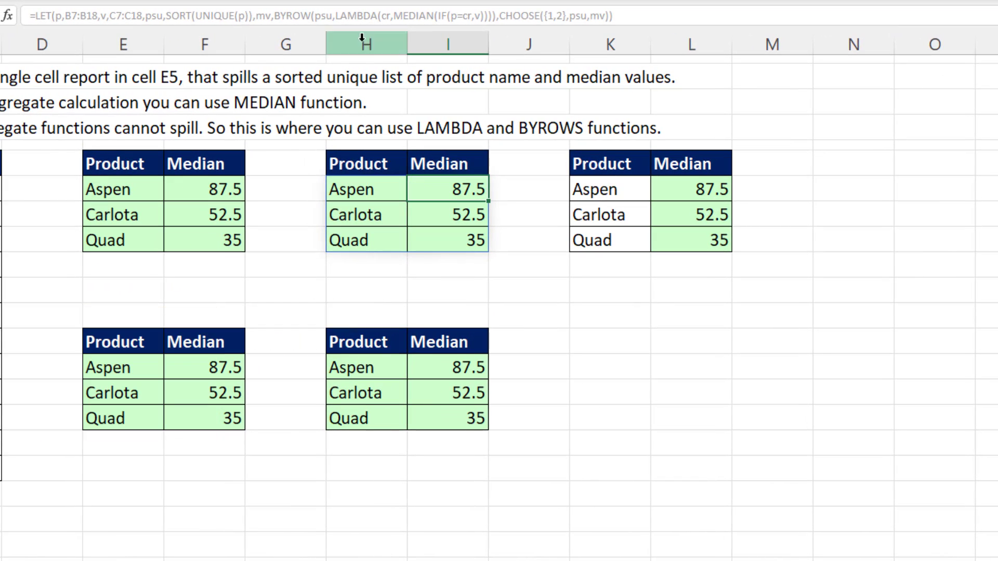
{"action": "left_click", "coordinate": [359, 190]}
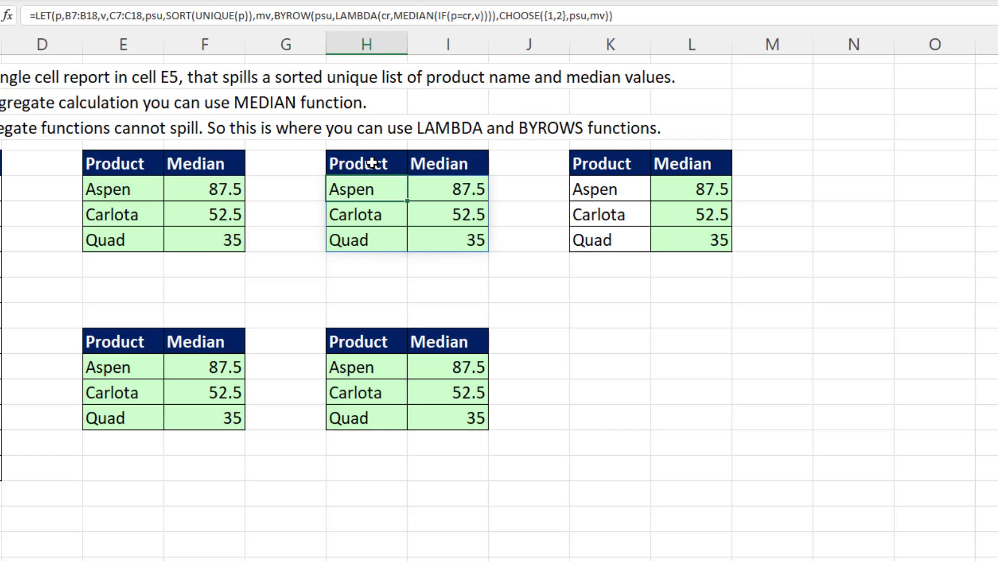
{"action": "key", "text": "ctrl+v"}
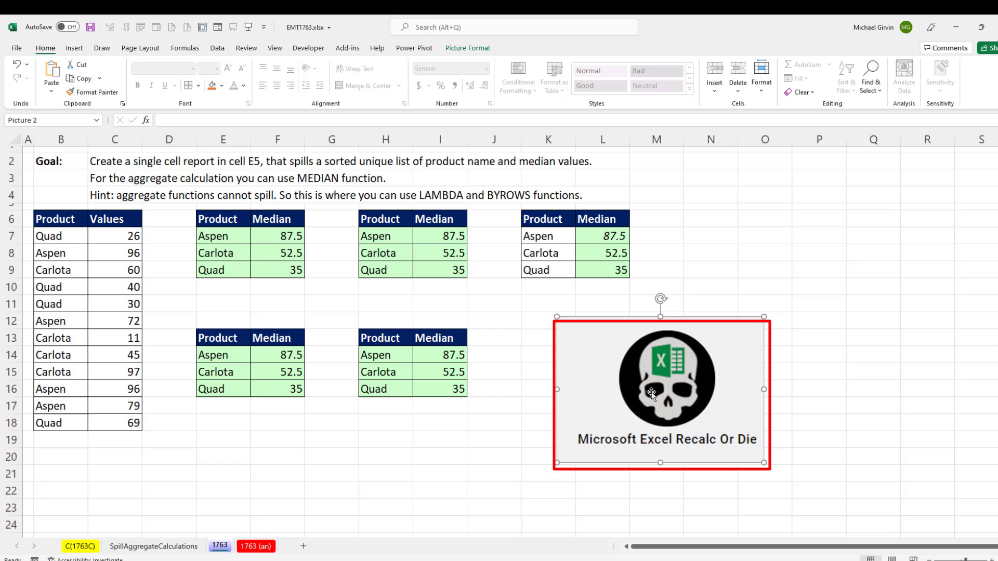
{"action": "double_click", "coordinate": [385, 237]}
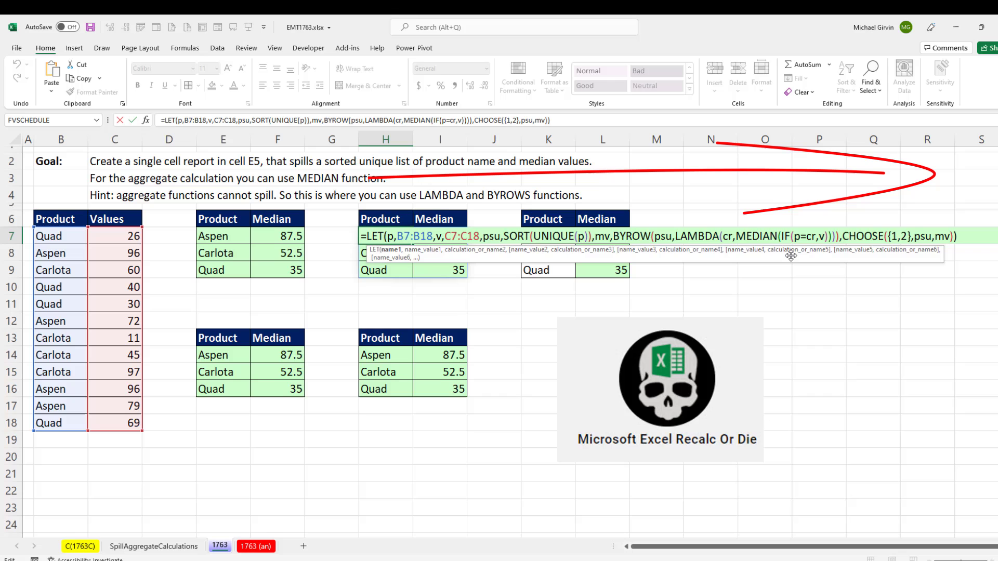
Step: Break H7's LET onto new lines after =LET(, after C7:C18, after SORT(UNIQUE(p)) and before CHOOSE
{"action": "key", "text": "alt+Return"}
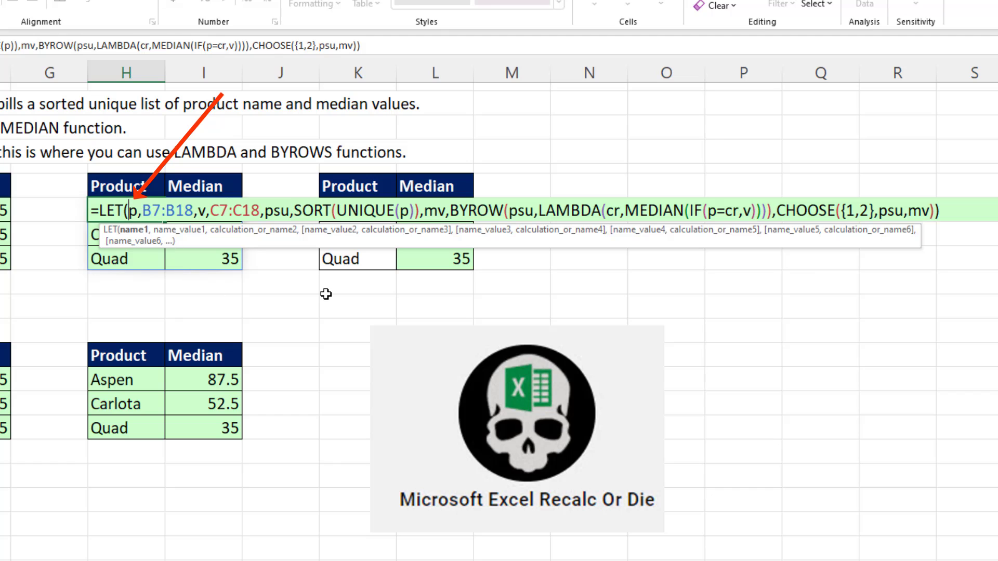
{"action": "key", "text": "alt+Return"}
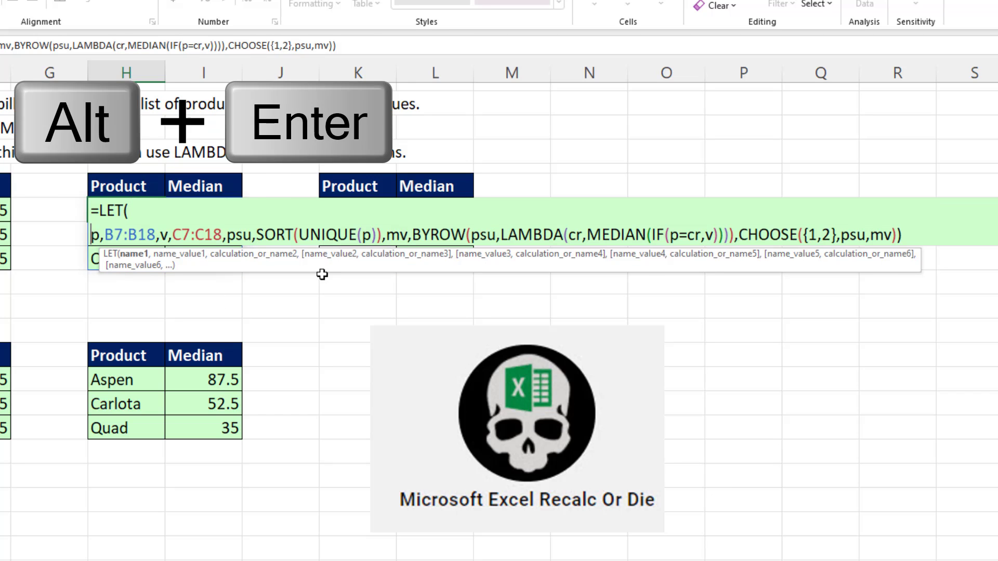
{"action": "key", "text": "Right"}
{"action": "key", "text": "Right"}
{"action": "key", "text": "Right"}
{"action": "key", "text": "Right"}
{"action": "key", "text": "Right"}
{"action": "key", "text": "Right"}
{"action": "key", "text": "Right"}
{"action": "key", "text": "Right"}
{"action": "key", "text": "Right"}
{"action": "key", "text": "Right"}
{"action": "key", "text": "Right"}
{"action": "key", "text": "Right"}
{"action": "key", "text": "Right"}
{"action": "key", "text": "Right"}
{"action": "key", "text": "Right"}
{"action": "key", "text": "Right"}
{"action": "key", "text": "Right"}
{"action": "key", "text": "Right"}
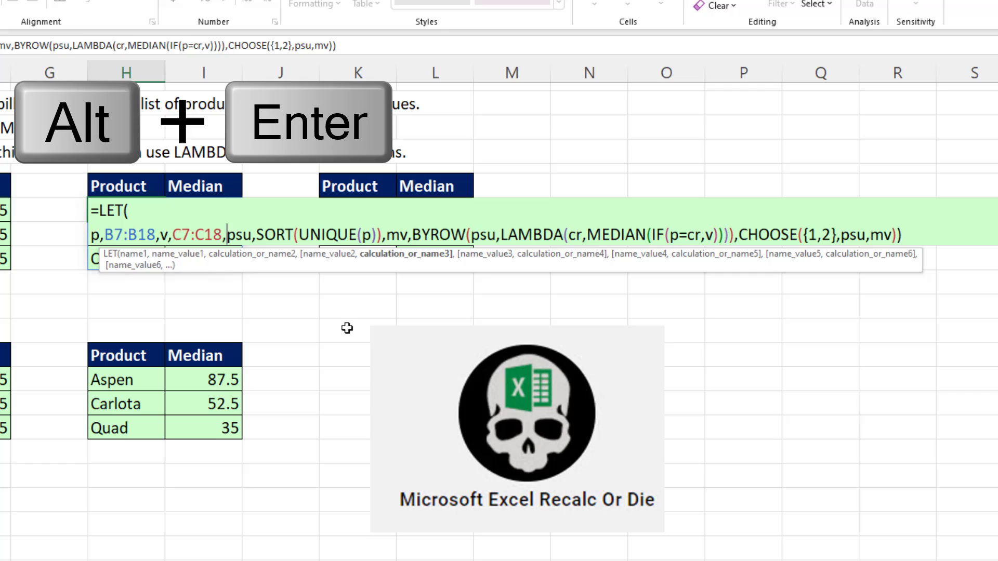
{"action": "key", "text": "alt+Return"}
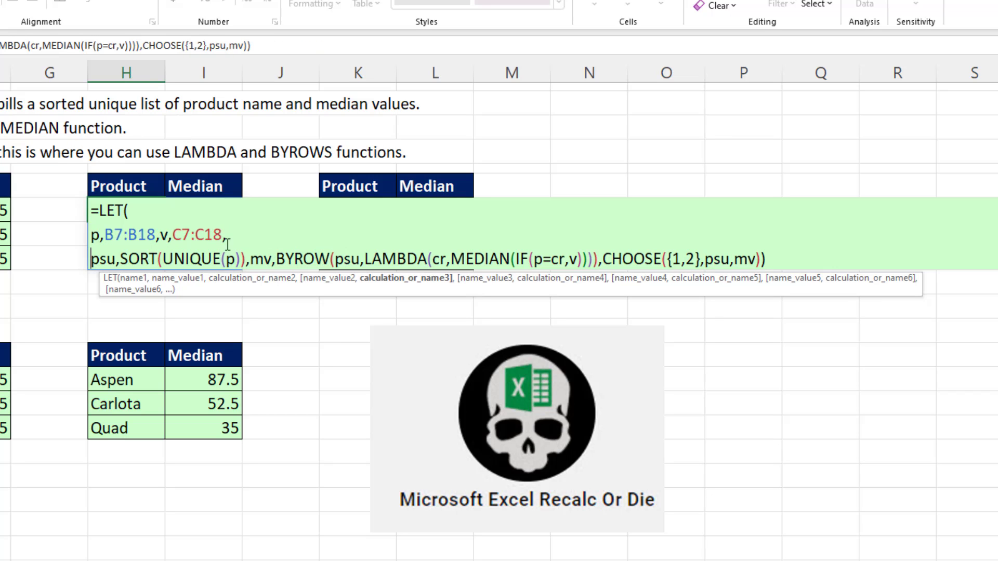
{"action": "left_click", "coordinate": [248, 258]}
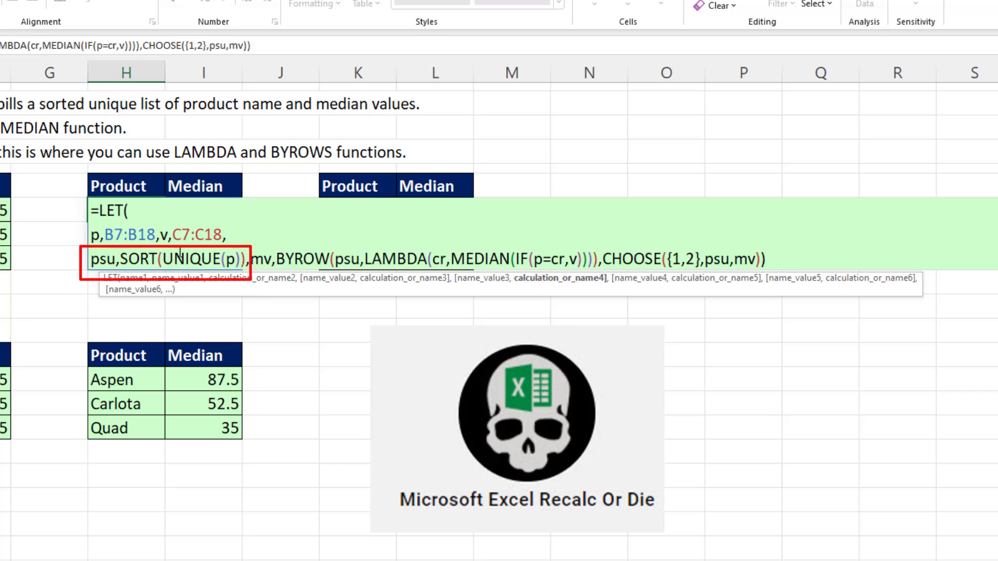
{"action": "key", "text": "alt+Return"}
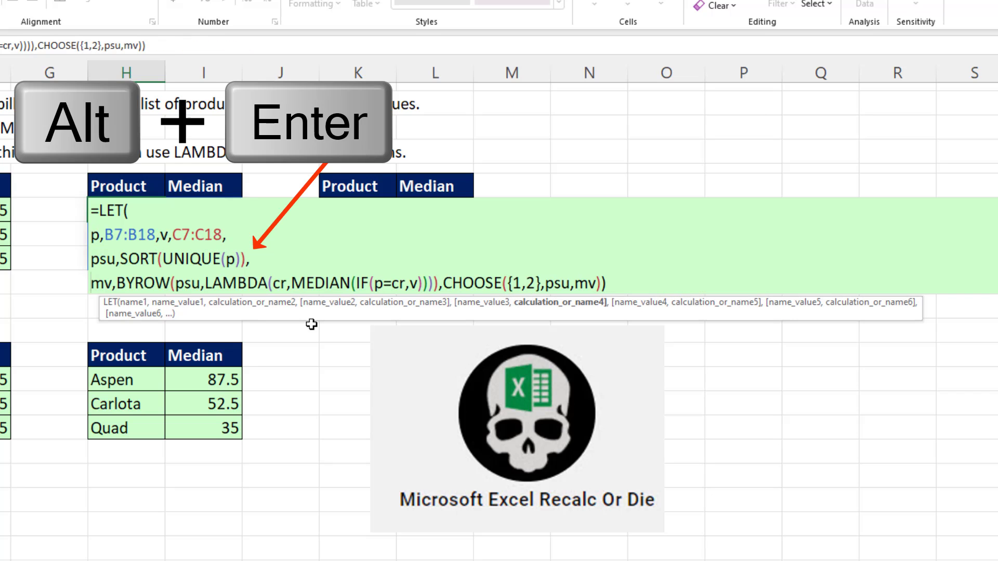
{"action": "left_click", "coordinate": [442, 283]}
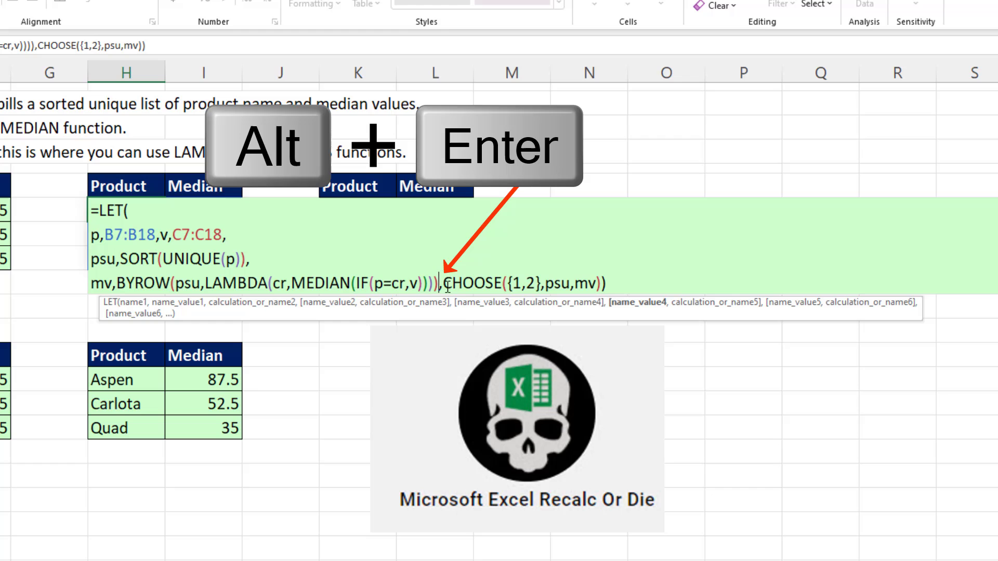
{"action": "key", "text": "Right"}
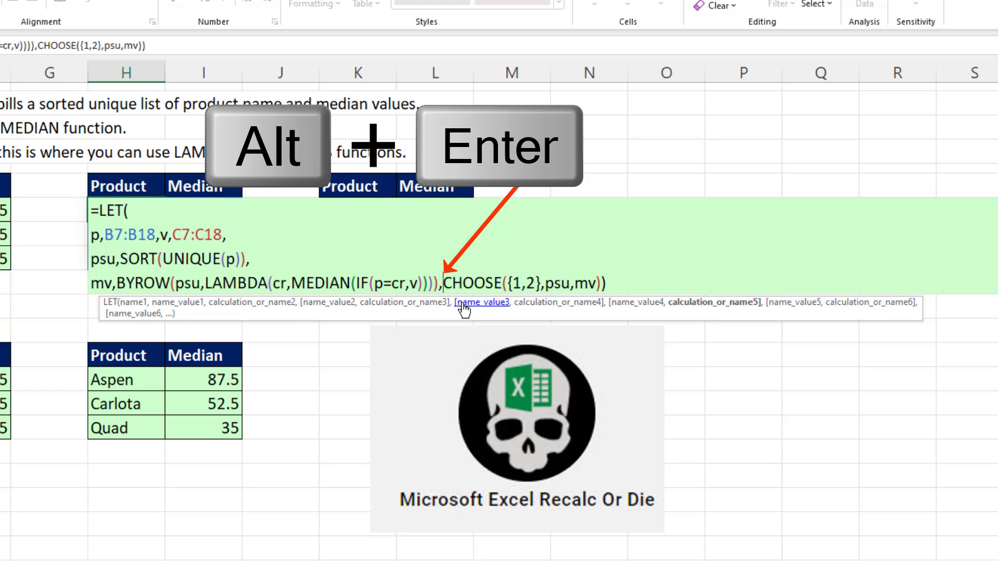
{"action": "key", "text": "alt+Return"}
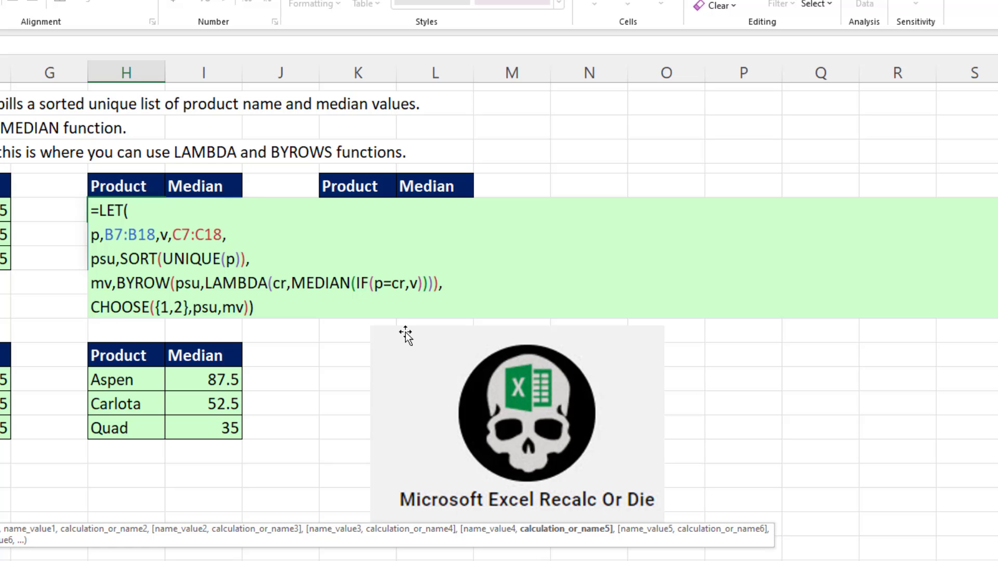
{"action": "key", "text": "ctrl+Return"}
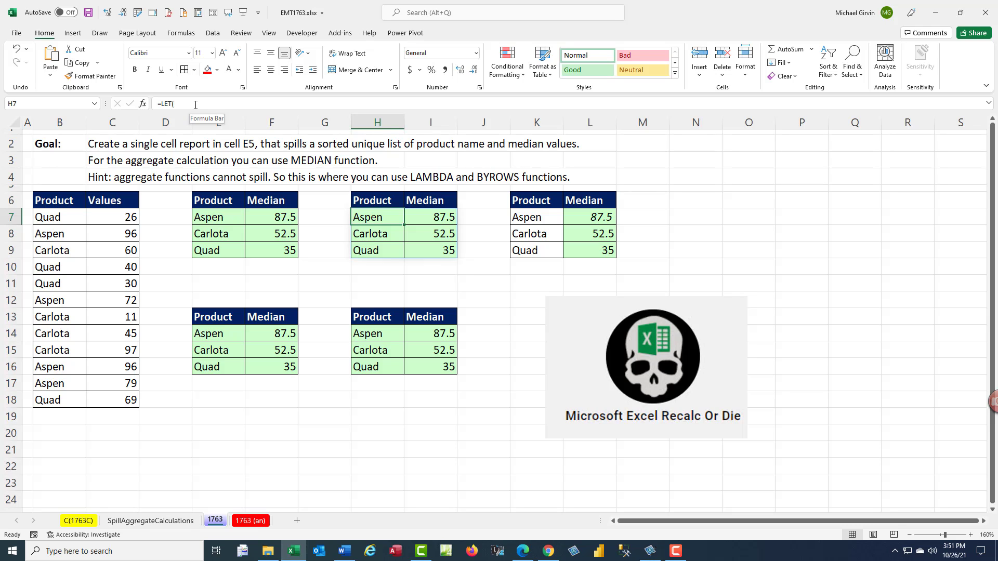
Step: Expand the formula bar so every line of H7's LET formula shows at once
{"action": "left_click", "coordinate": [988, 103]}
{"action": "left_click_drag", "start_coordinate": [840, 121], "coordinate": [840, 162]}
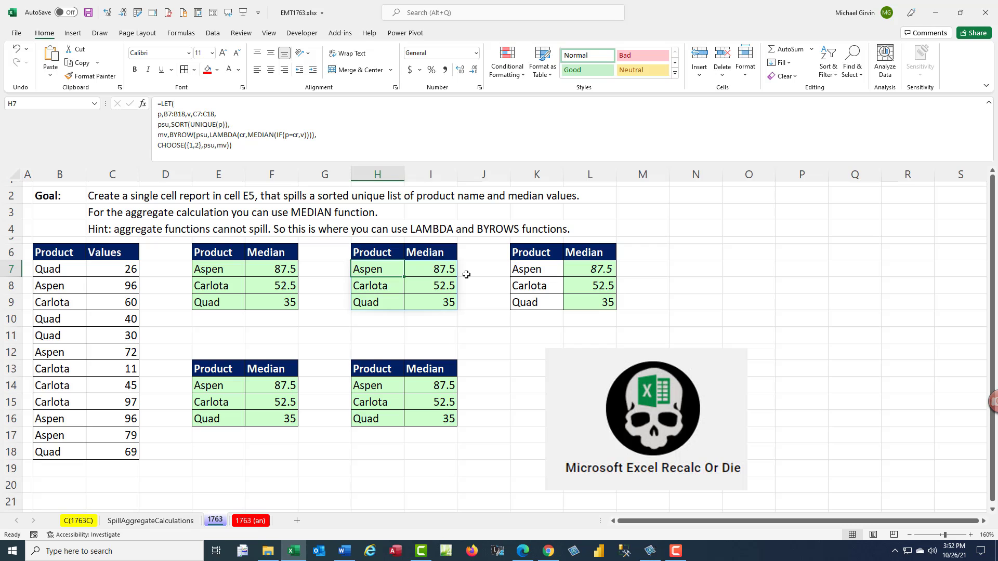
{"action": "double_click", "coordinate": [395, 268]}
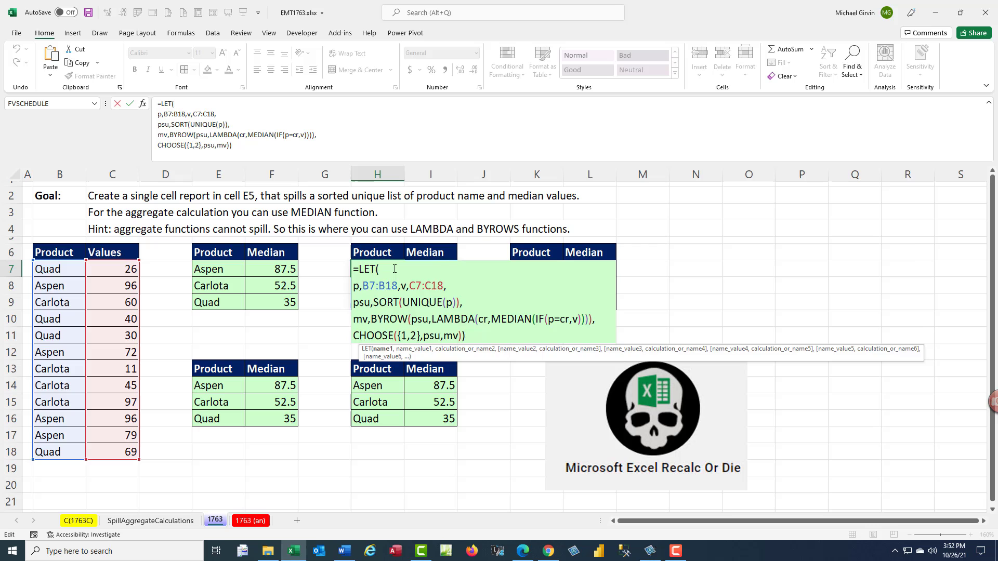
{"action": "key", "text": "ctrl+Return"}
Step: Review the BYROW formula in F7 and the SORT(UNIQUE) formula in E7
{"action": "double_click", "coordinate": [279, 272]}
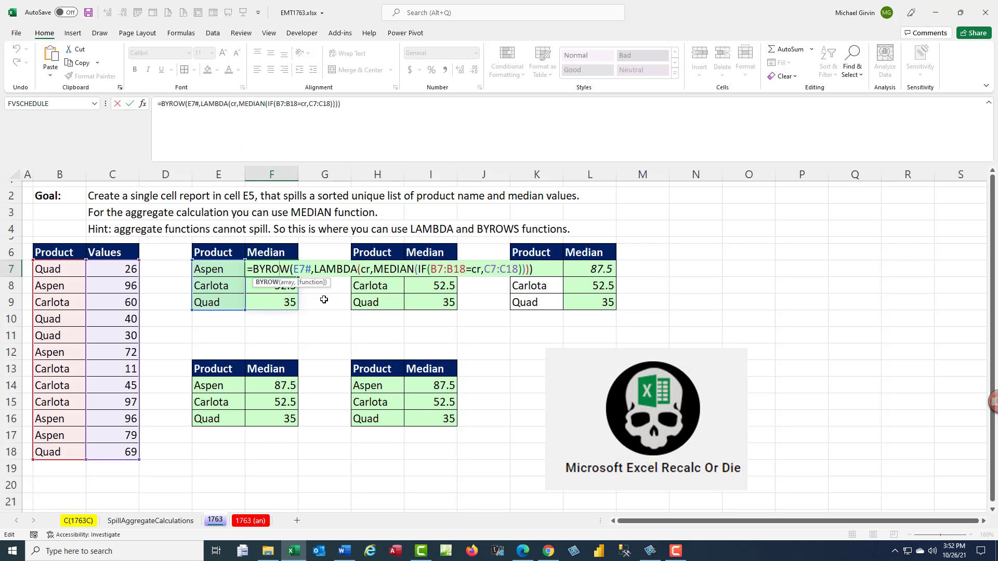
{"action": "key", "text": "Escape"}
{"action": "double_click", "coordinate": [239, 270]}
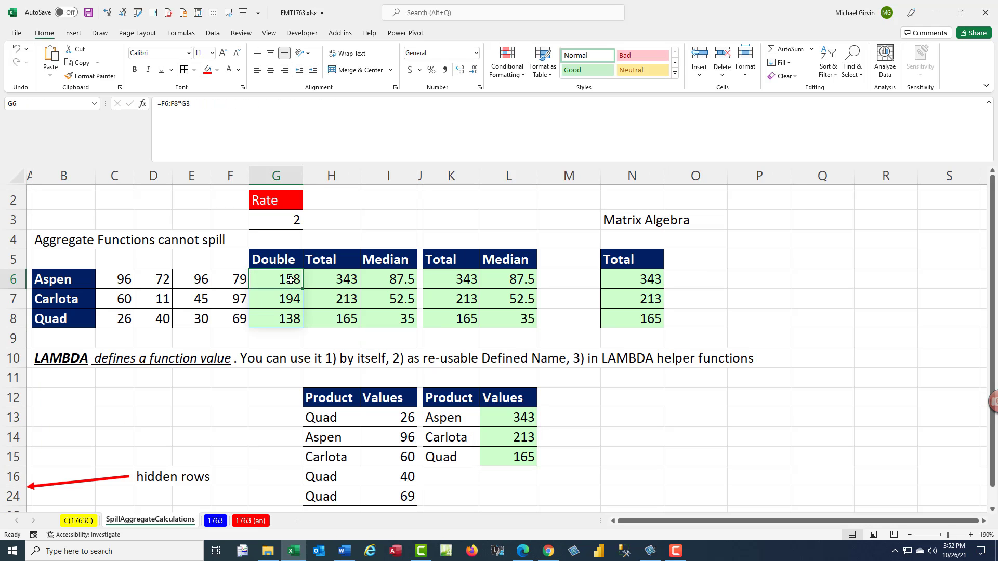
{"action": "double_click", "coordinate": [297, 283]}
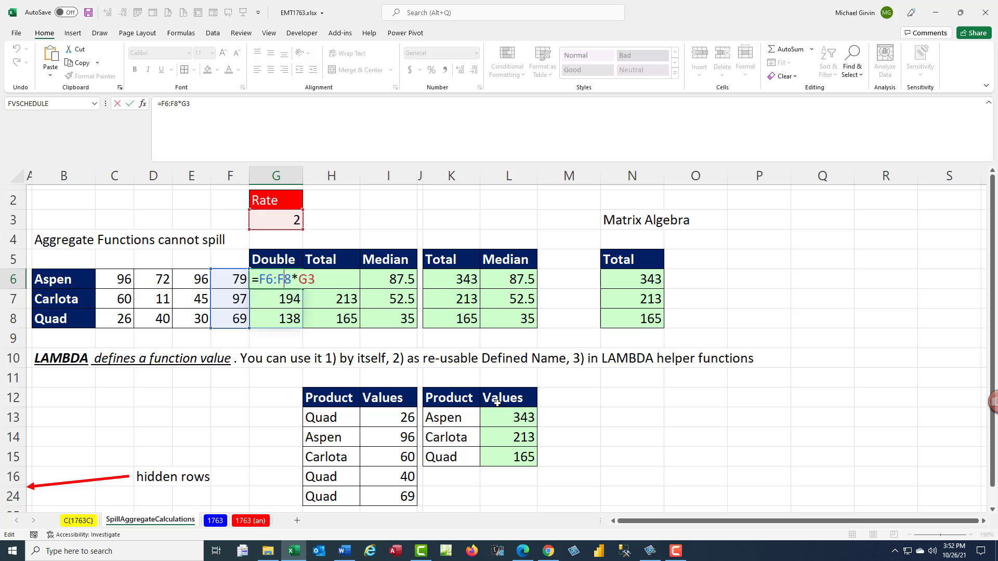
{"action": "key", "text": "Escape"}
{"action": "double_click", "coordinate": [519, 418]}
{"action": "left_click", "coordinate": [653, 420]}
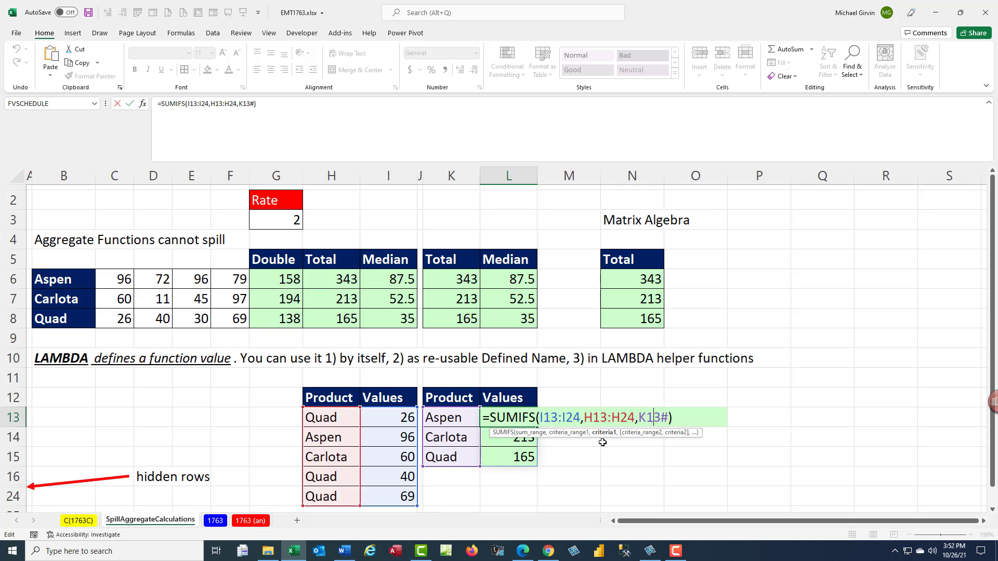
{"action": "key", "text": "Escape"}
{"action": "double_click", "coordinate": [353, 279]}
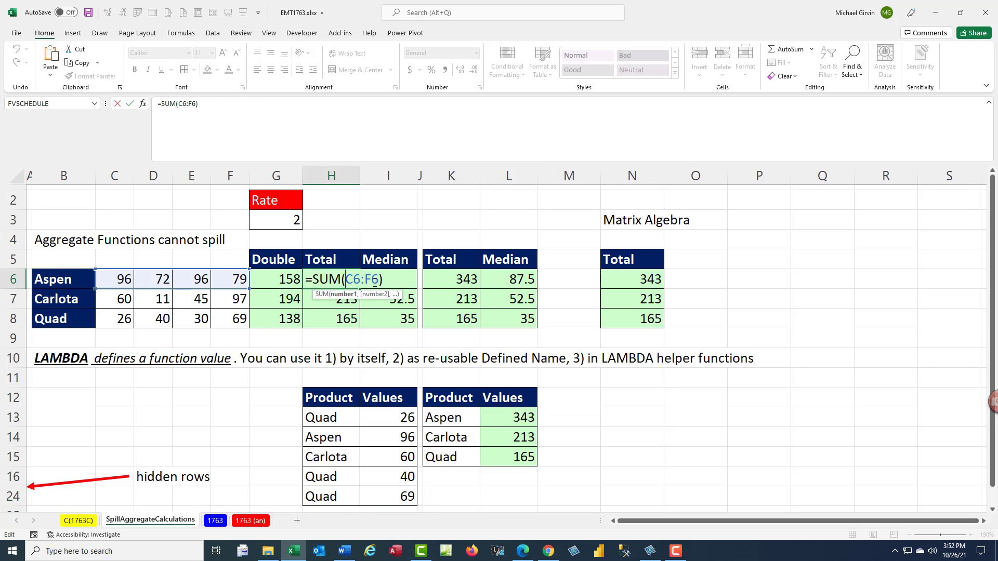
{"action": "left_click", "coordinate": [399, 280]}
{"action": "double_click", "coordinate": [399, 279]}
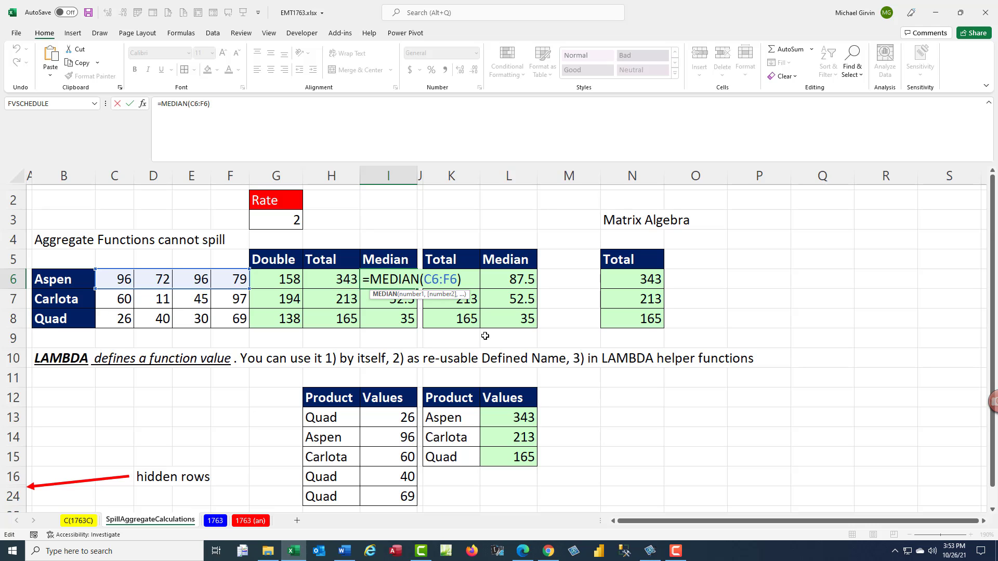
{"action": "key", "text": "Escape"}
{"action": "key", "text": "Right"}
{"action": "key", "text": "Right"}
{"action": "key", "text": "F2"}
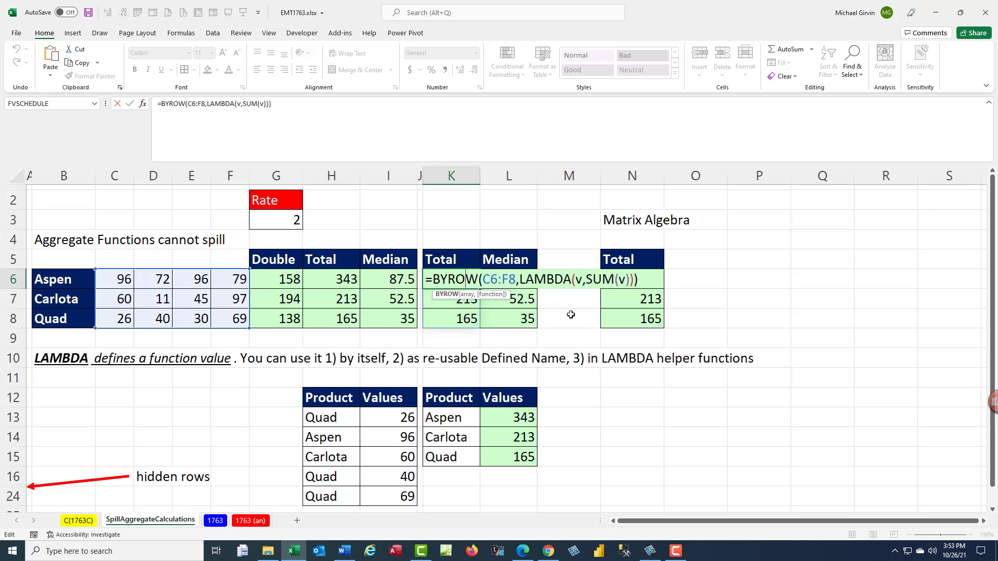
{"action": "key", "text": "Escape"}
{"action": "key", "text": "Right"}
{"action": "key", "text": "F2"}
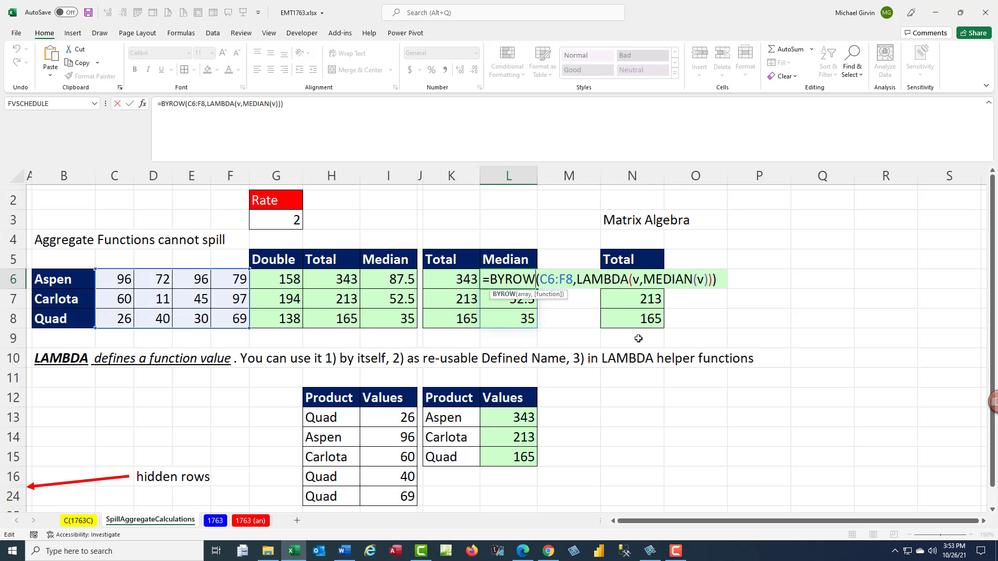
{"action": "key", "text": "Escape"}
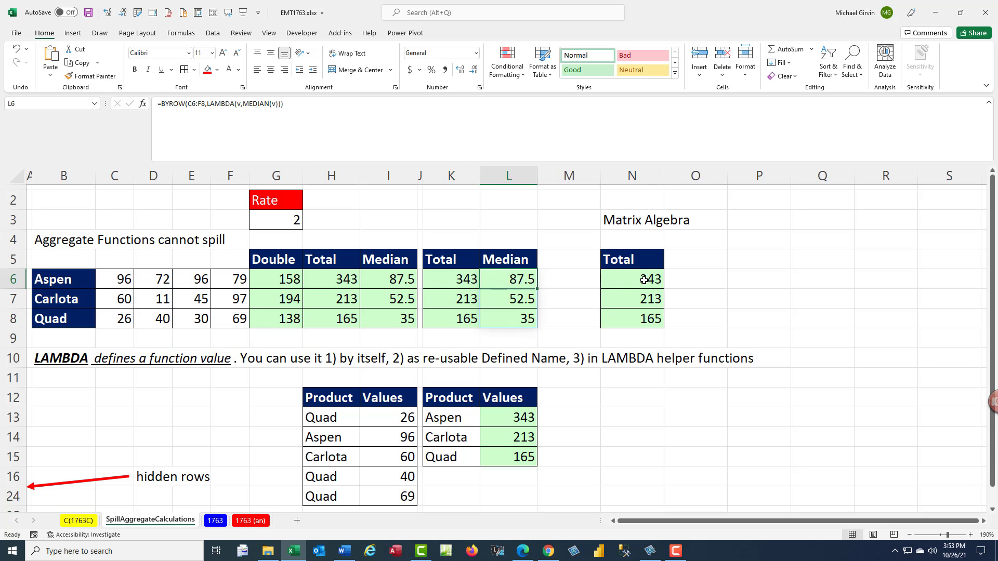
Step: Show N6's =MMULT(C6:F8,TRANSPOSE(COLUMN(C6:F6))^0) formula that totals each product row
{"action": "double_click", "coordinate": [644, 279]}
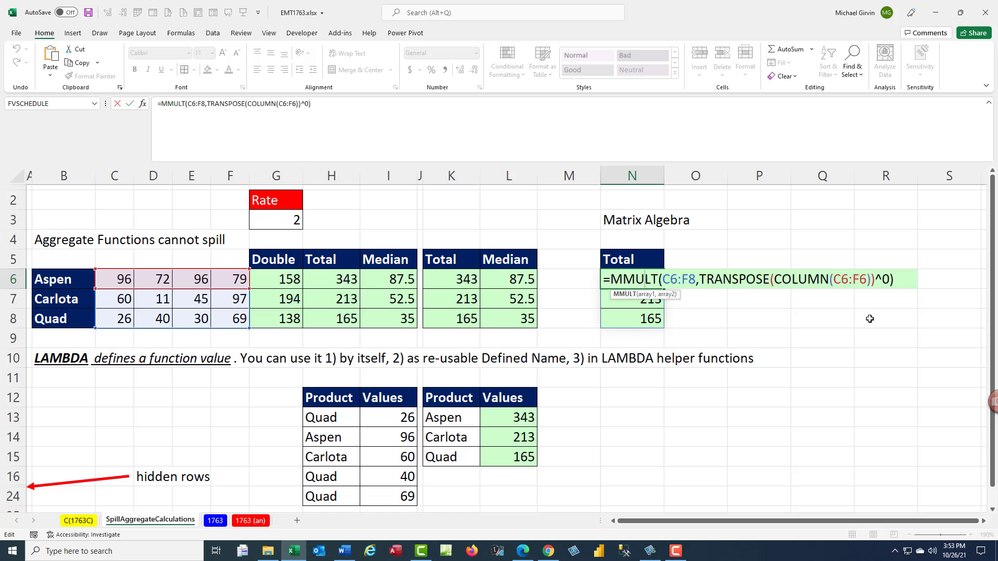